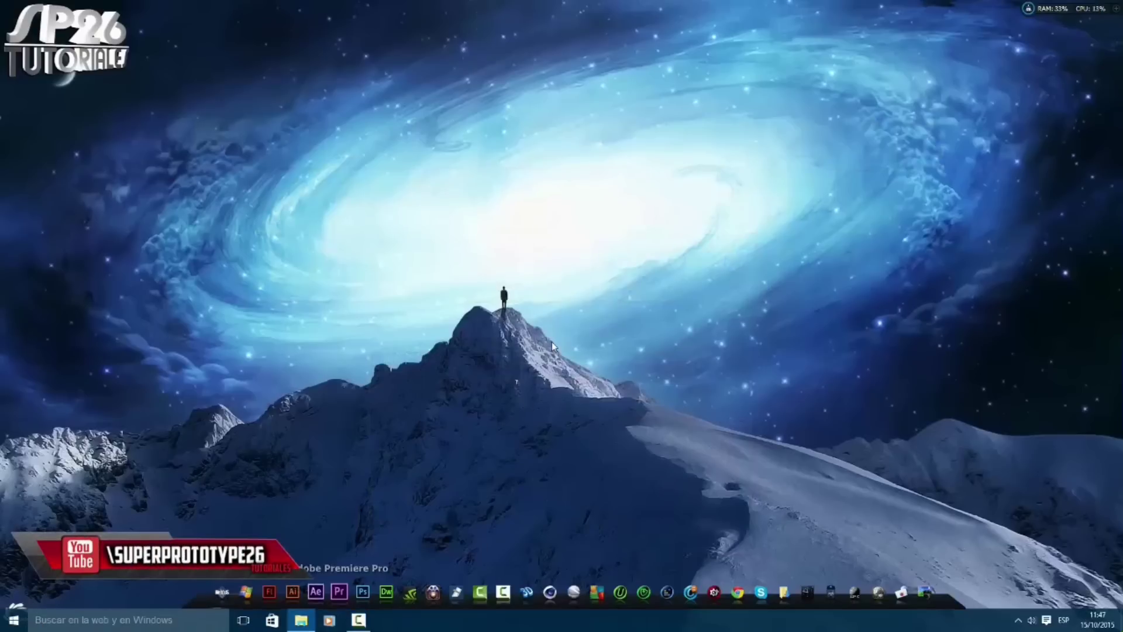
# - Open a file browser window and go to the SISTEMA (C:) drive under Este equipo
pyautogui.press('super+e')
pyautogui.moveTo(424, 12); pyautogui.dragTo(723, 206)
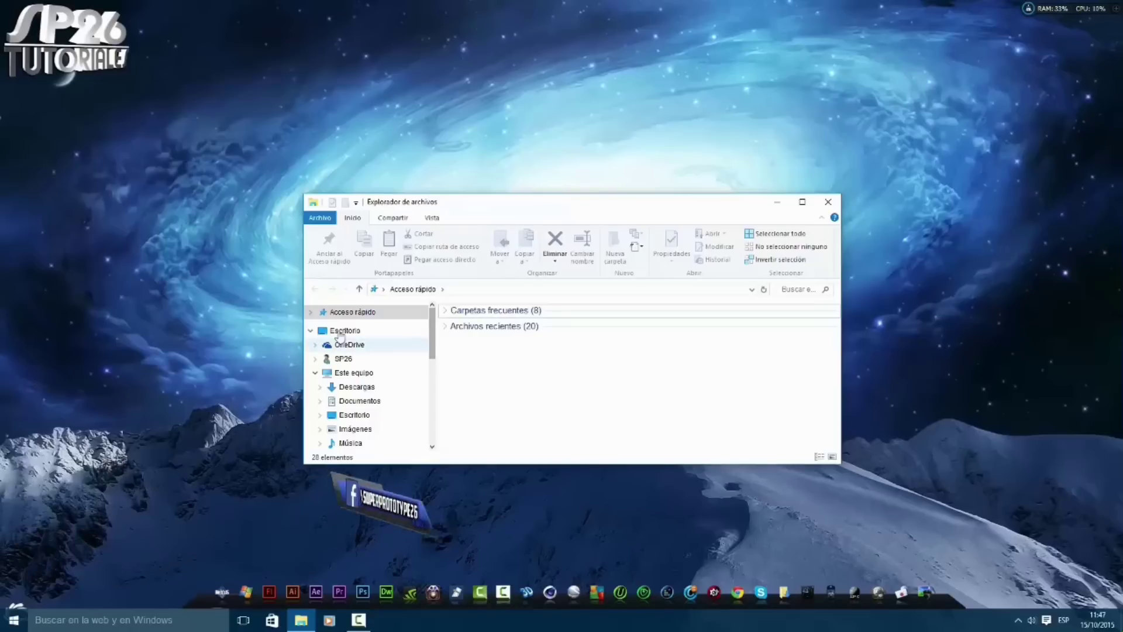
pyautogui.click(311, 311)
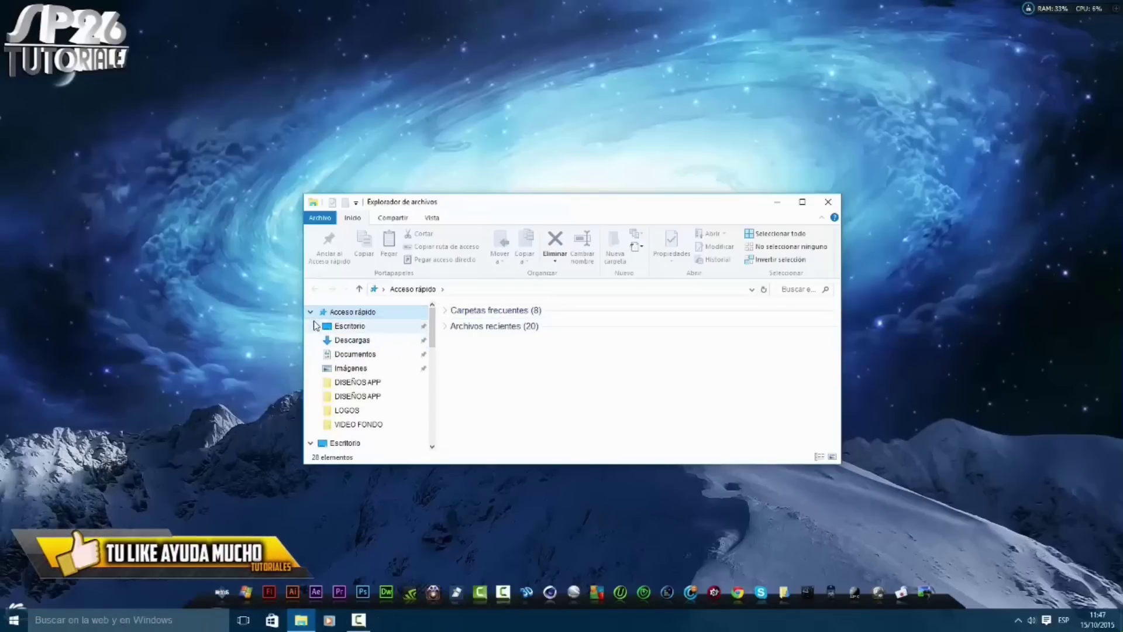
pyautogui.click(310, 312)
pyautogui.click(310, 330)
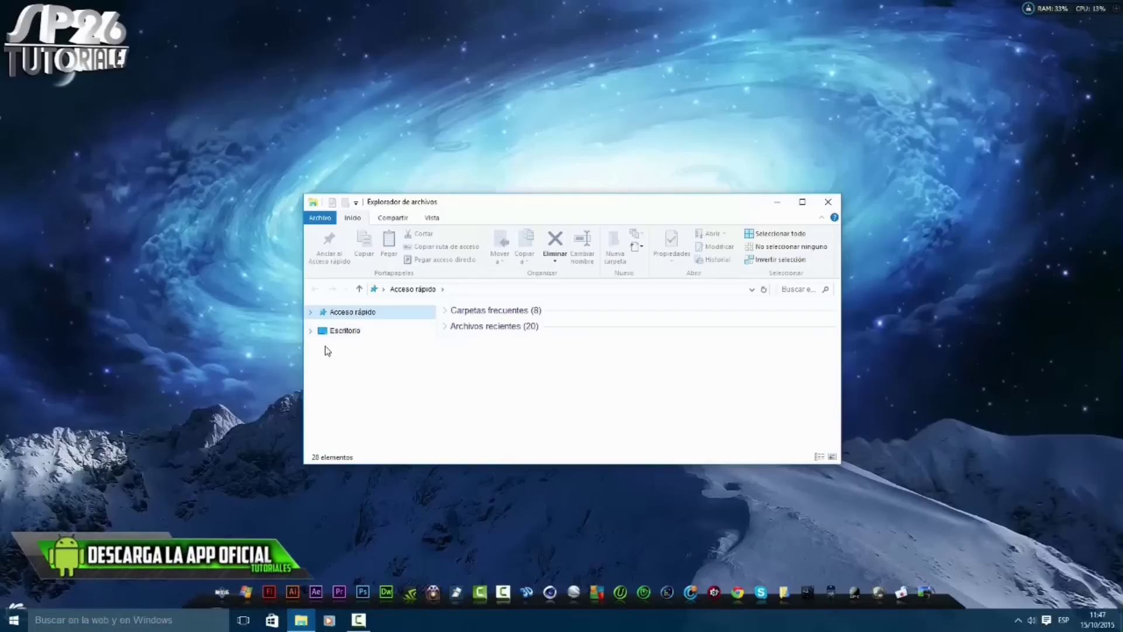
pyautogui.click(311, 330)
pyautogui.click(354, 373)
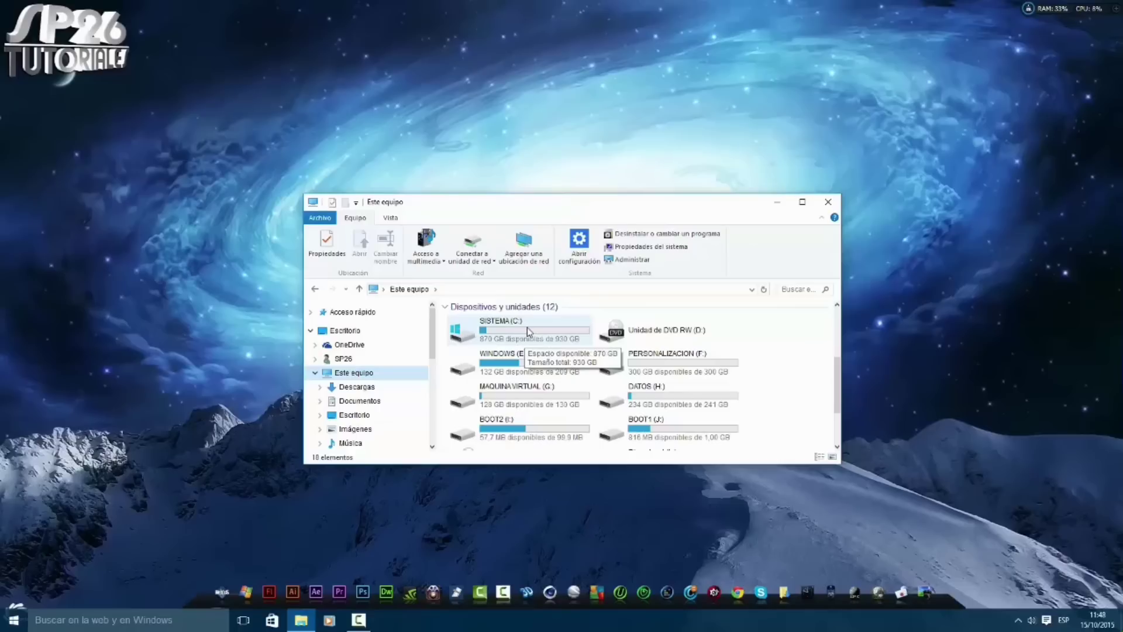
pyautogui.doubleClick(497, 335)
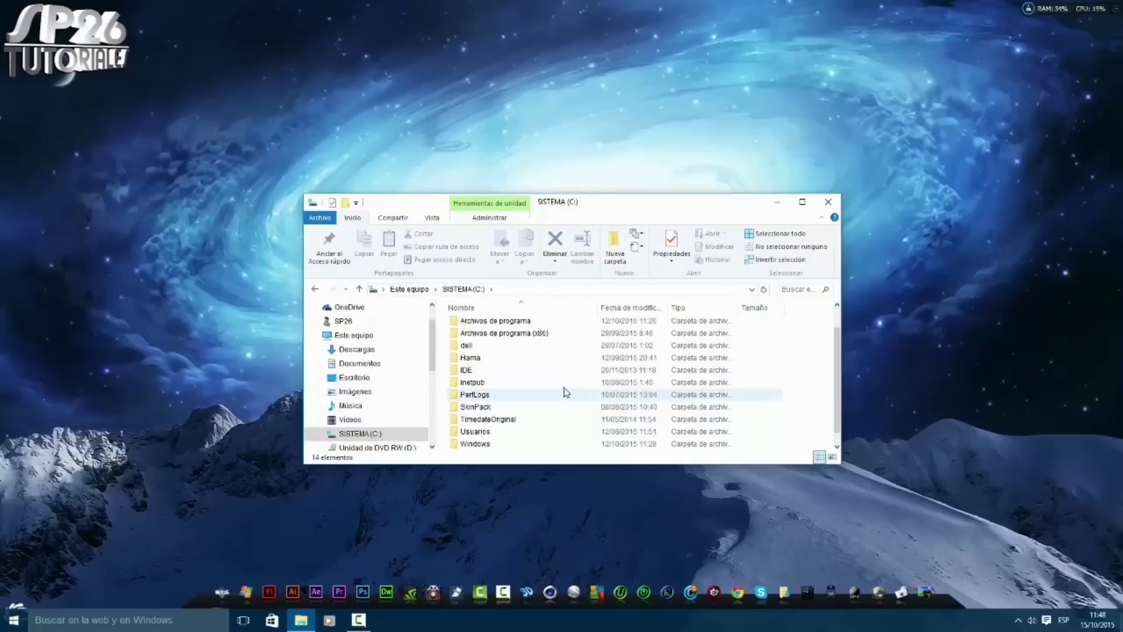
# - Open the Windows folder on the SISTEMA (C:) drive
pyautogui.scroll(-1, 585, 382)
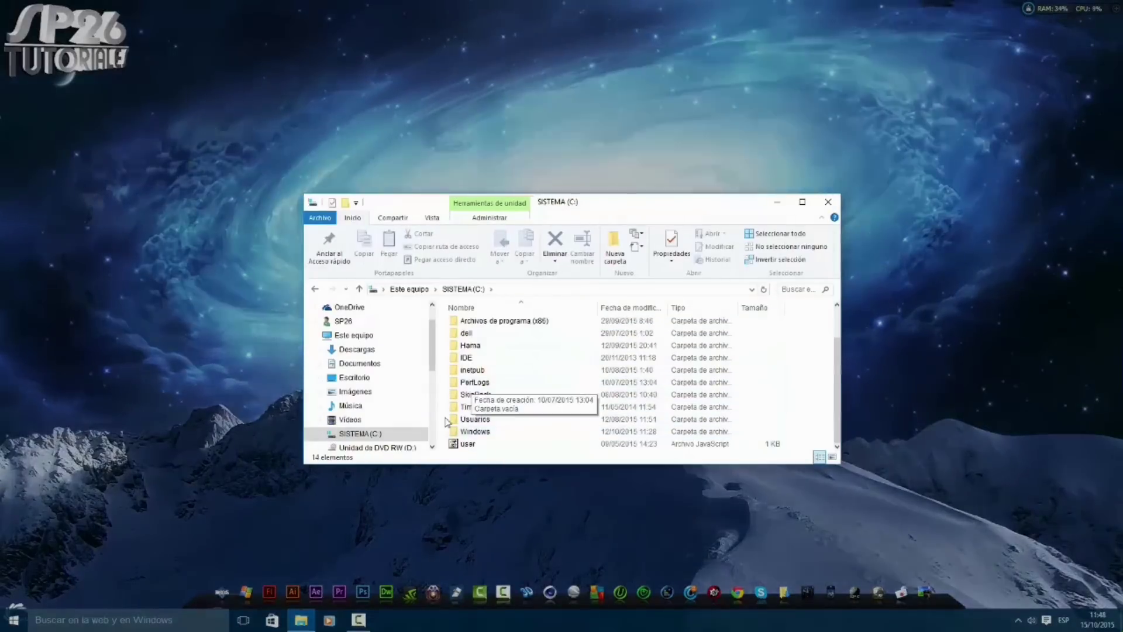
pyautogui.scroll(3, 503, 433)
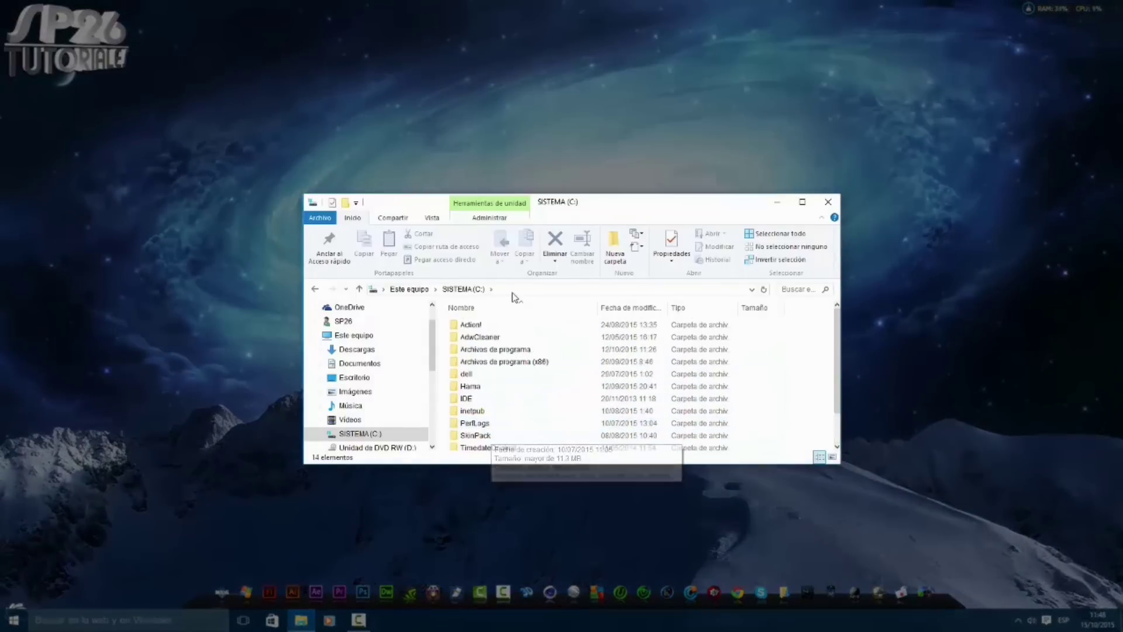
pyautogui.scroll(-3, 537, 409)
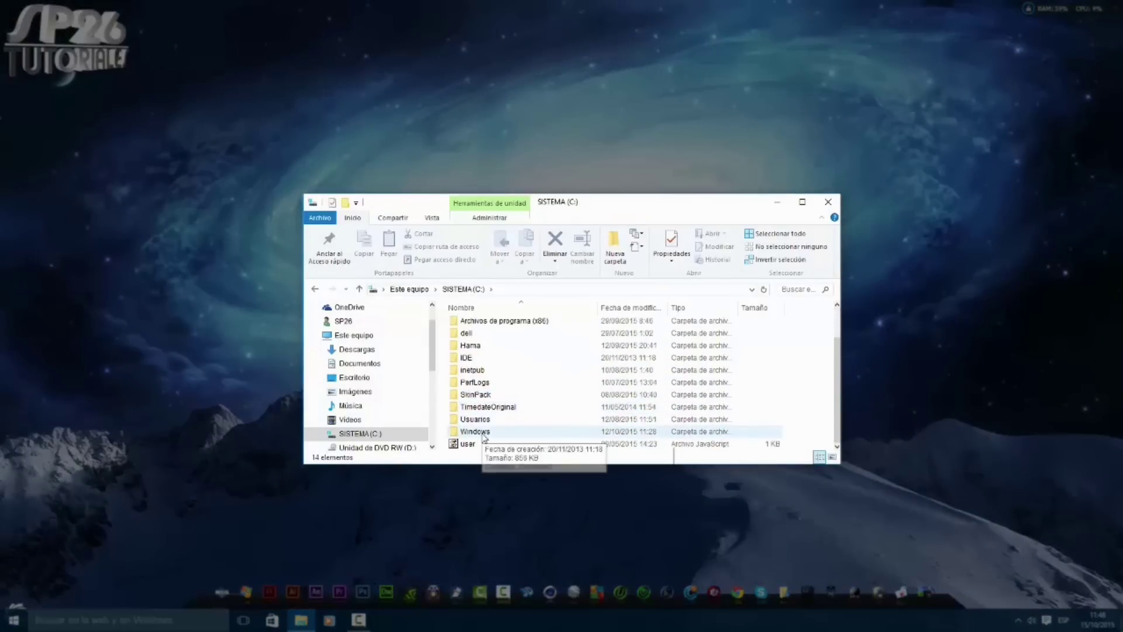
pyautogui.click(485, 433)
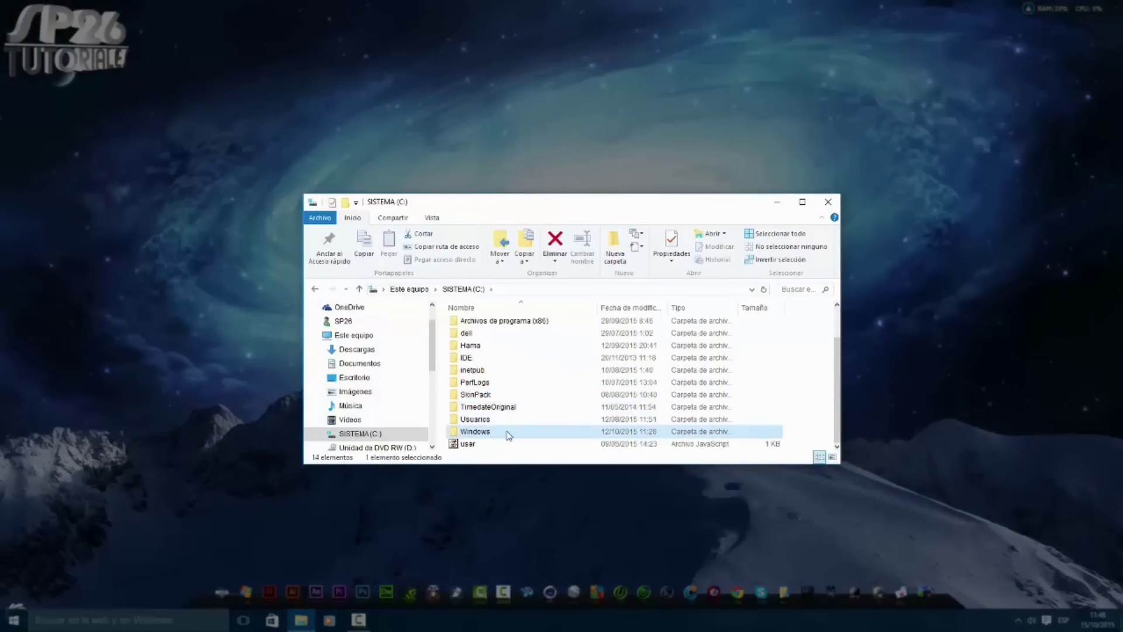
pyautogui.doubleClick(507, 435)
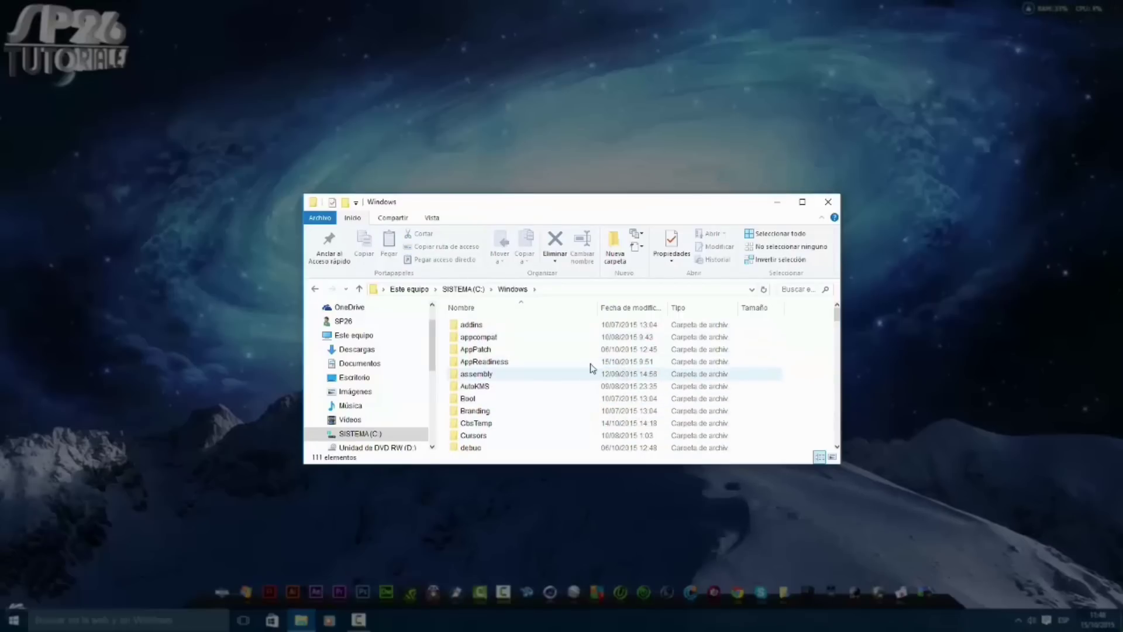
# - Open the Resources folder inside Windows and go into its Themes subfolder
pyautogui.scroll(-4, 567, 363)
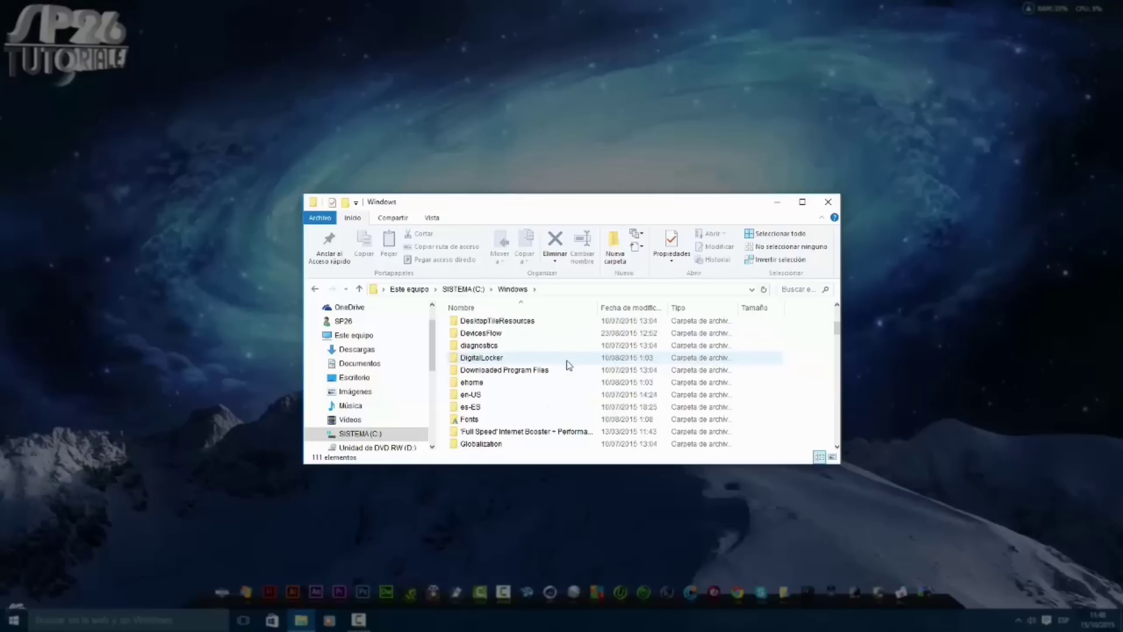
pyautogui.scroll(-5, 567, 365)
pyautogui.scroll(-4, 553, 384)
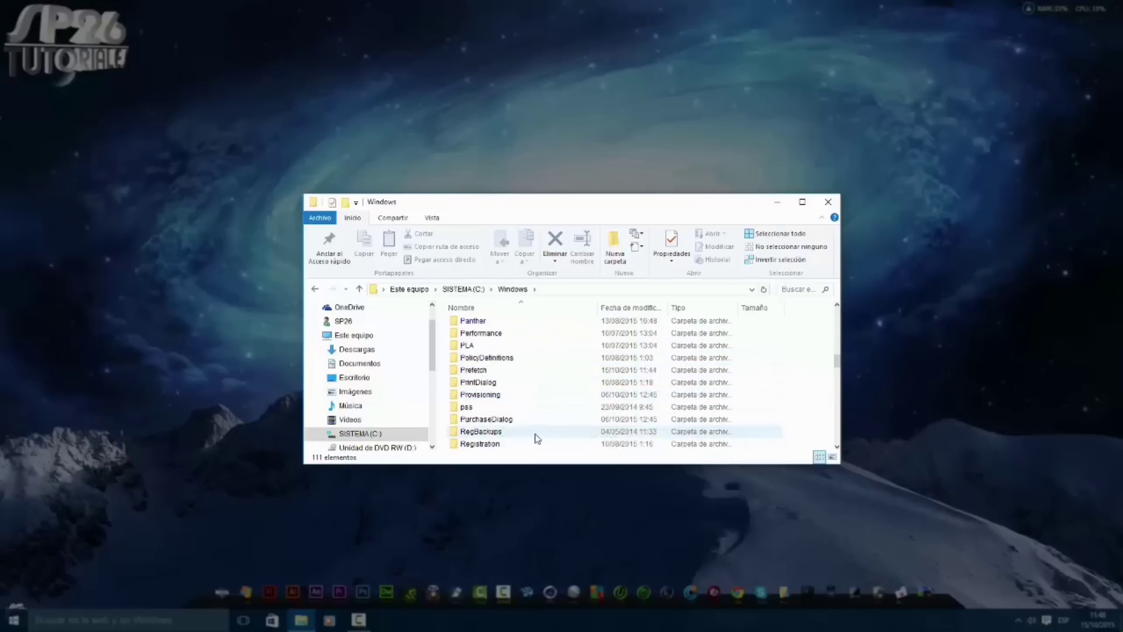
pyautogui.scroll(-1, 521, 436)
pyautogui.doubleClick(491, 435)
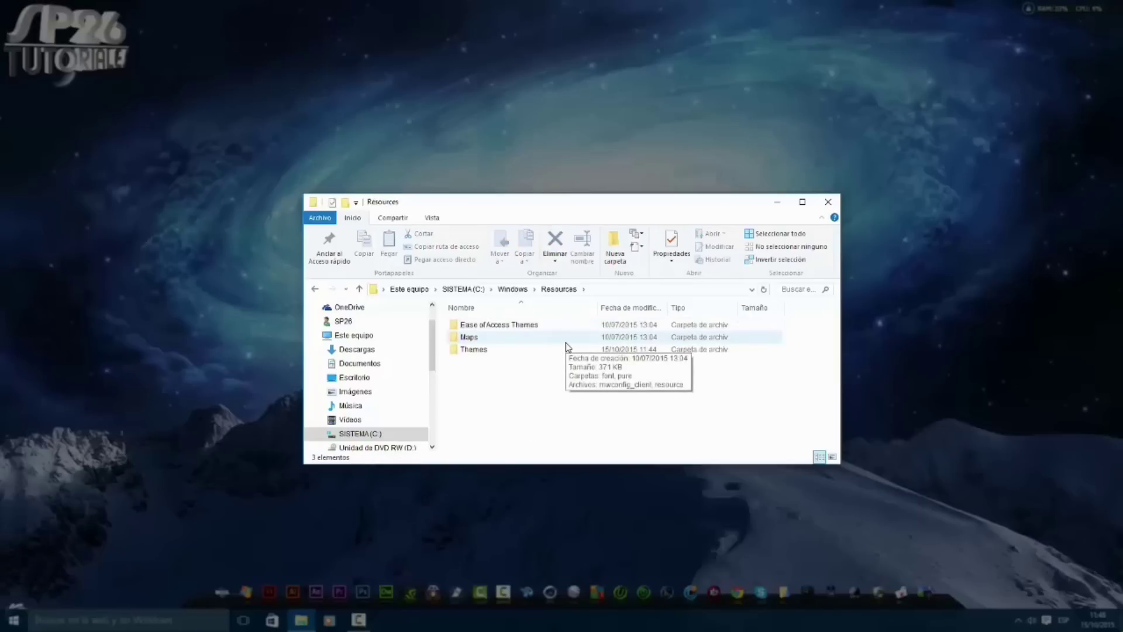
pyautogui.doubleClick(483, 351)
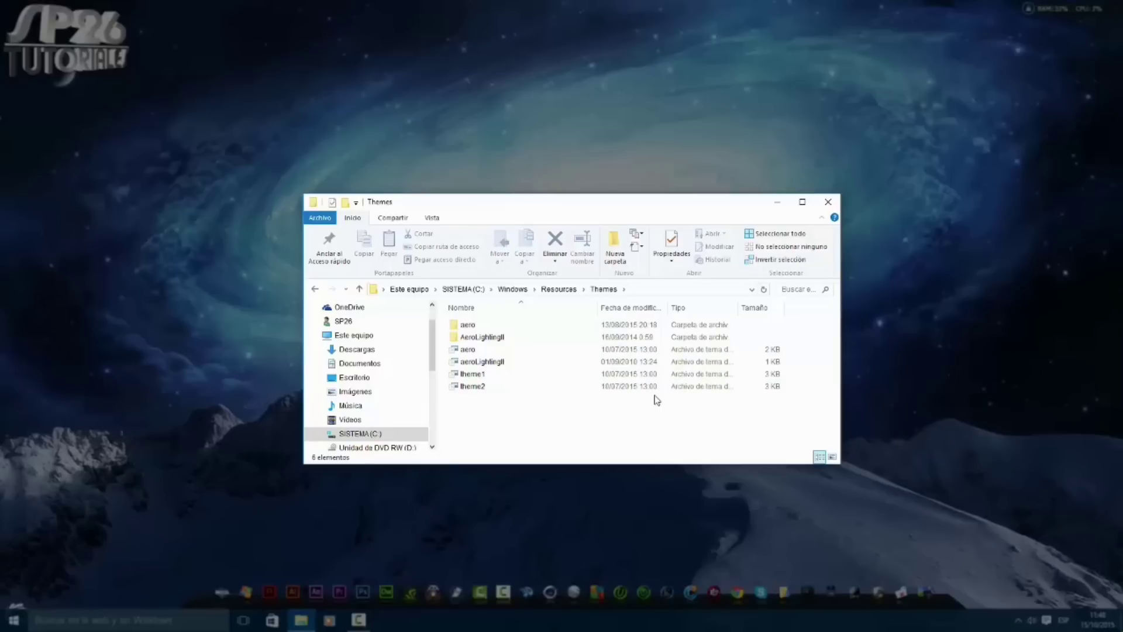
# - Duplicate the aero folder within Themes, granting administrator permission and skipping all files that deny access
pyautogui.click(468, 325)
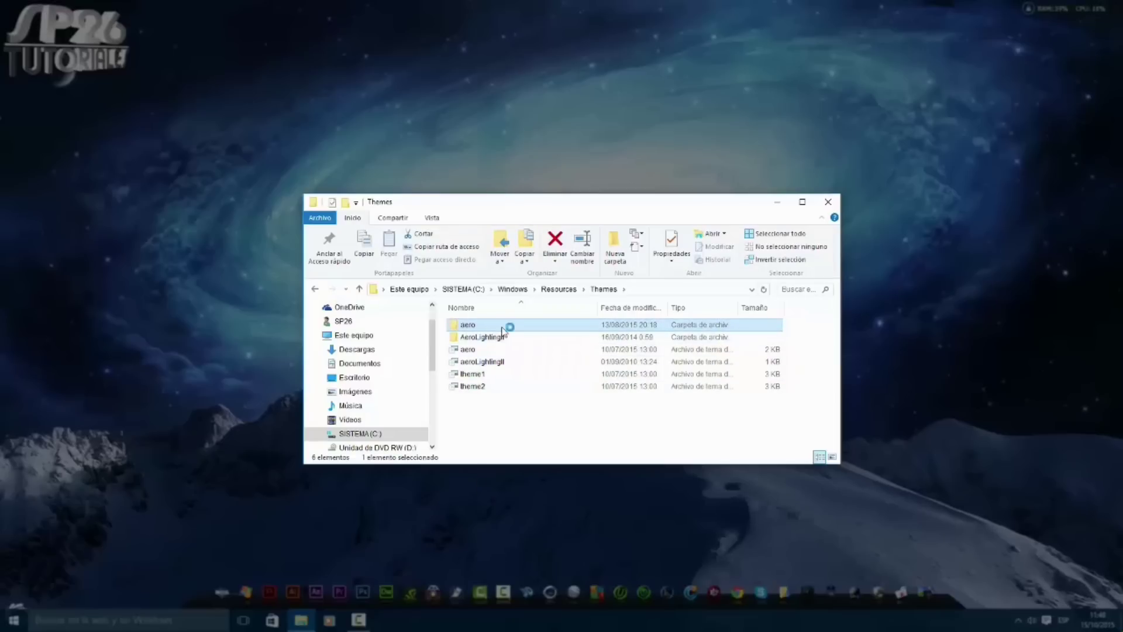
pyautogui.rightClick(501, 332)
pyautogui.click(547, 540)
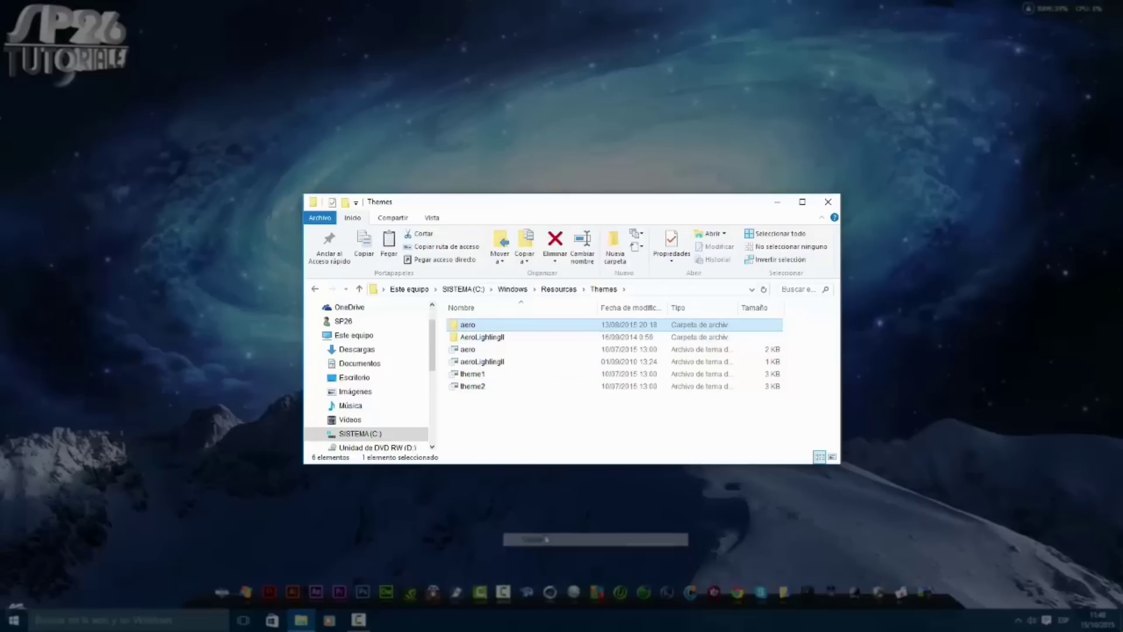
pyautogui.rightClick(509, 416)
pyautogui.click(557, 496)
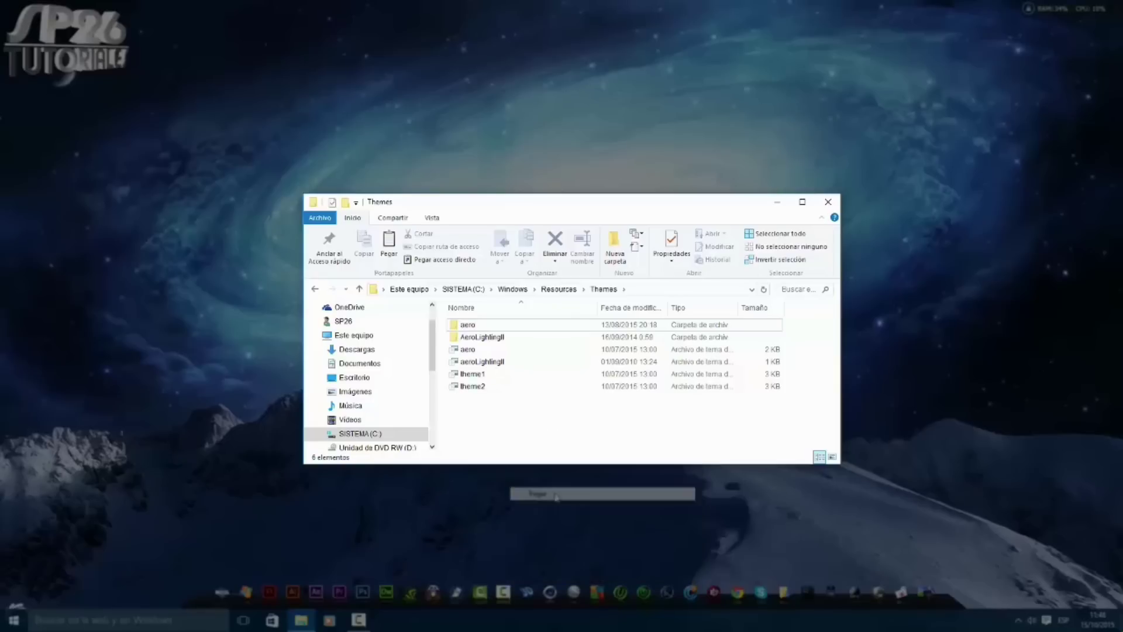
pyautogui.click(533, 233)
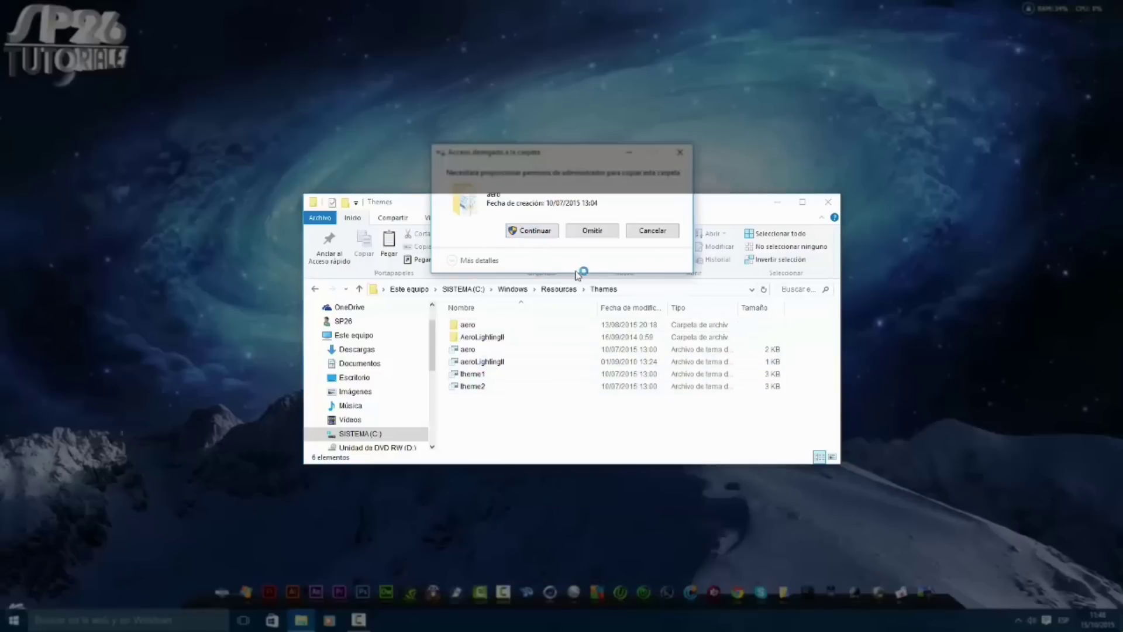
pyautogui.click(492, 263)
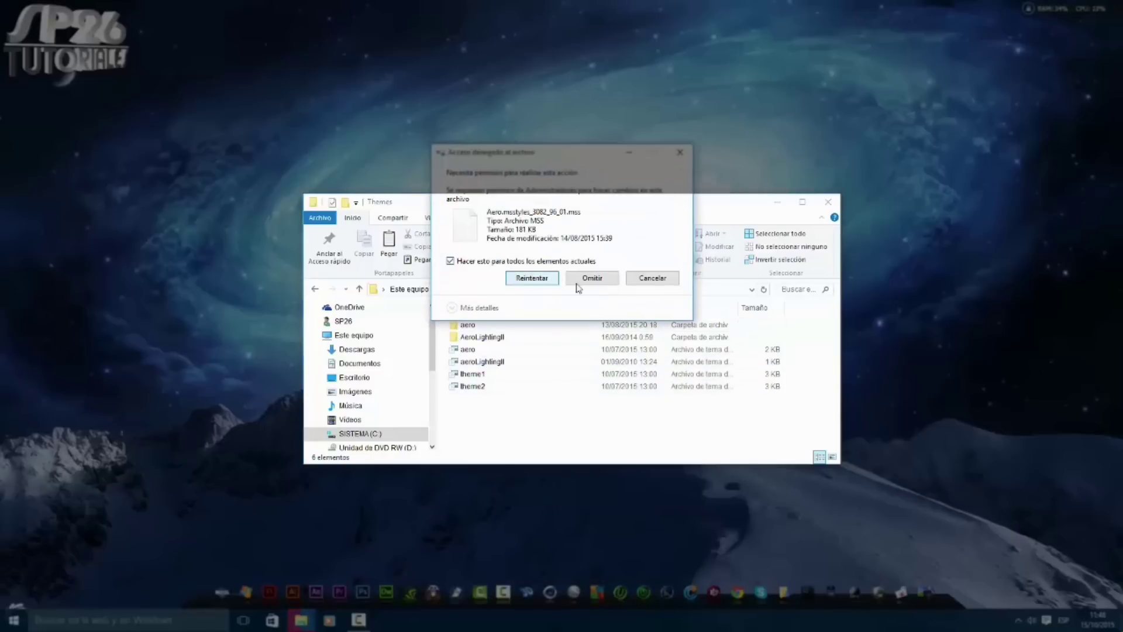
pyautogui.click(596, 281)
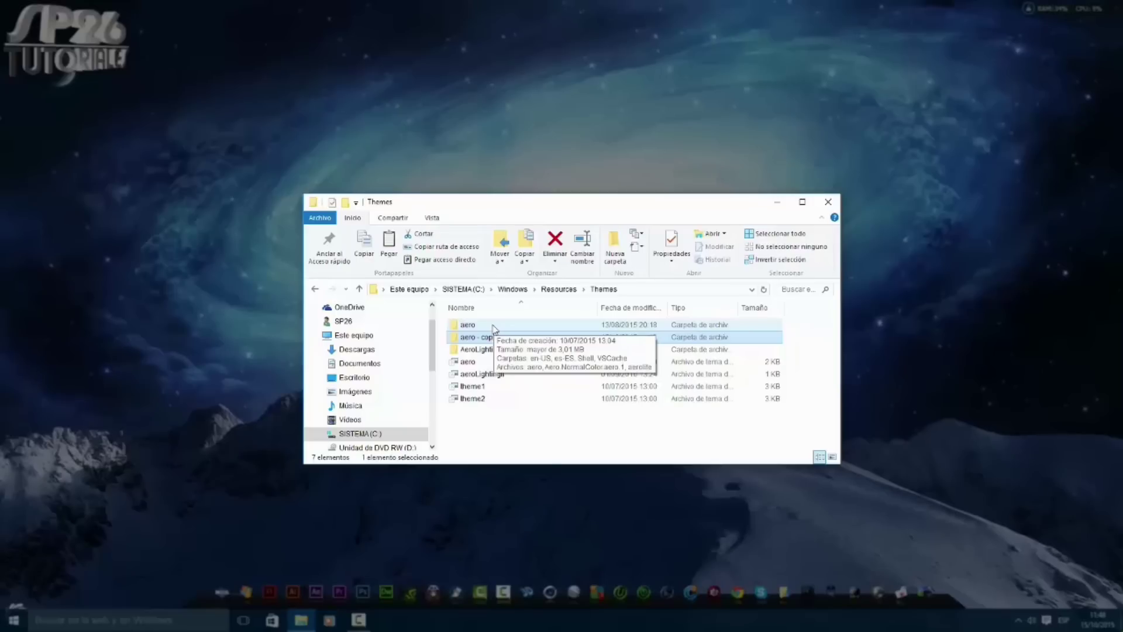
# - Rename the copied aero folder as color
pyautogui.rightClick(475, 338)
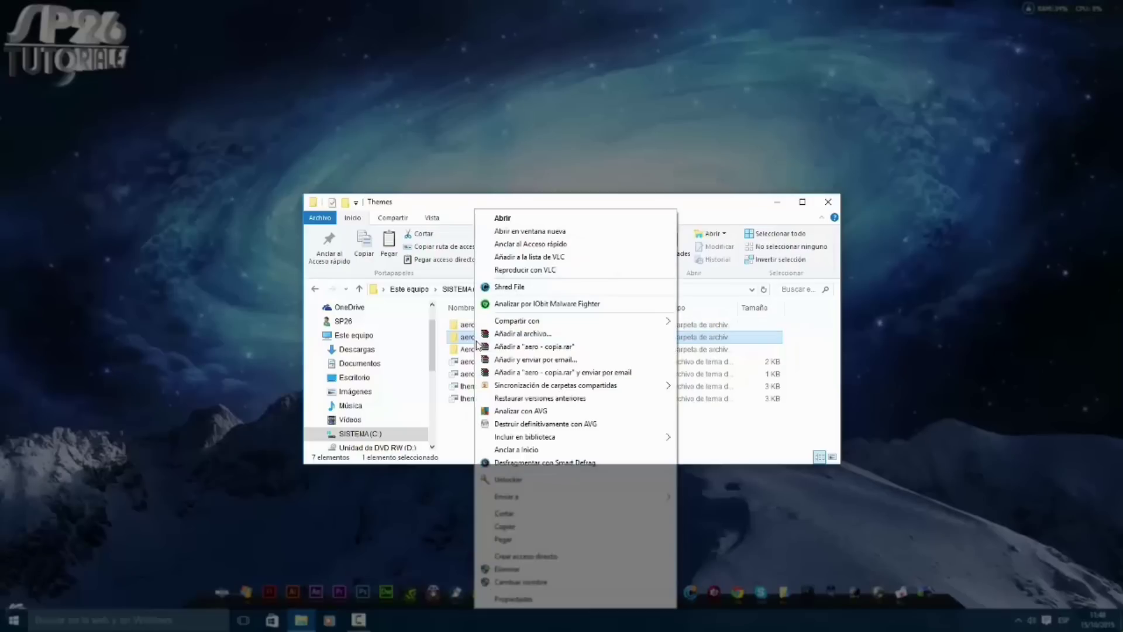
pyautogui.click(536, 583)
pyautogui.write('color')
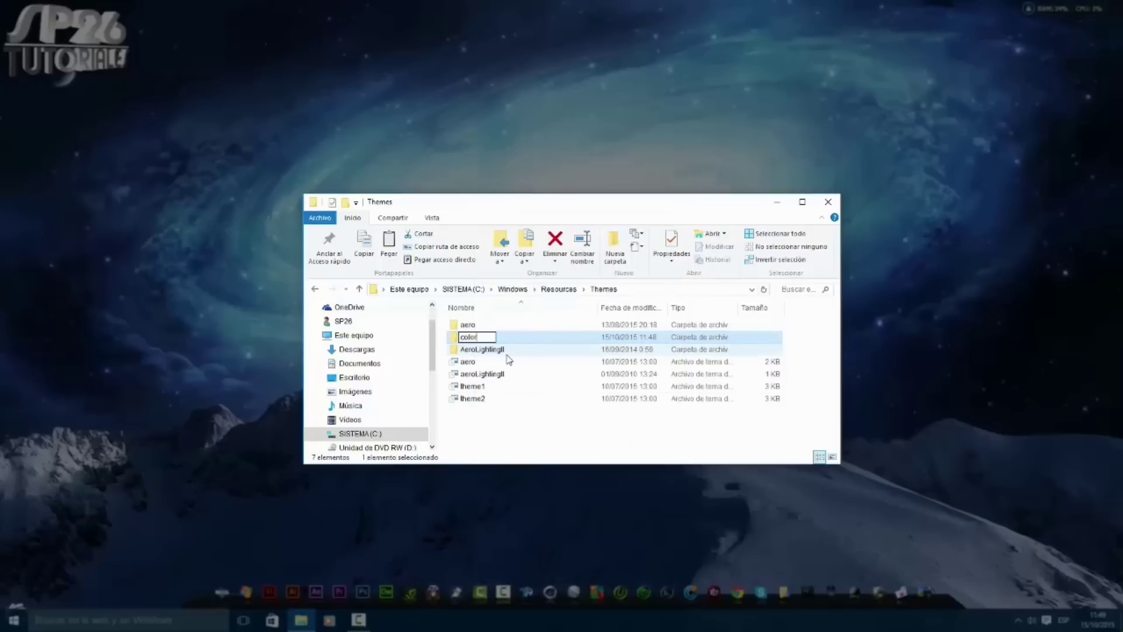
pyautogui.click(512, 443)
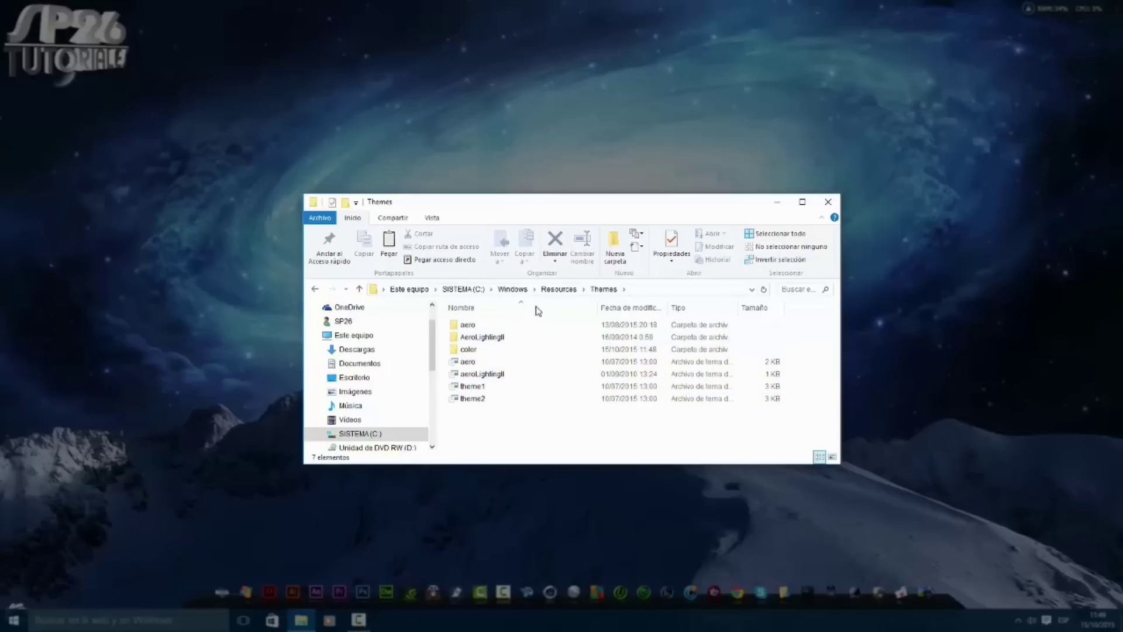
# - Rename the aero visual style file inside the color folder as color
pyautogui.click(494, 351)
pyautogui.doubleClick(495, 356)
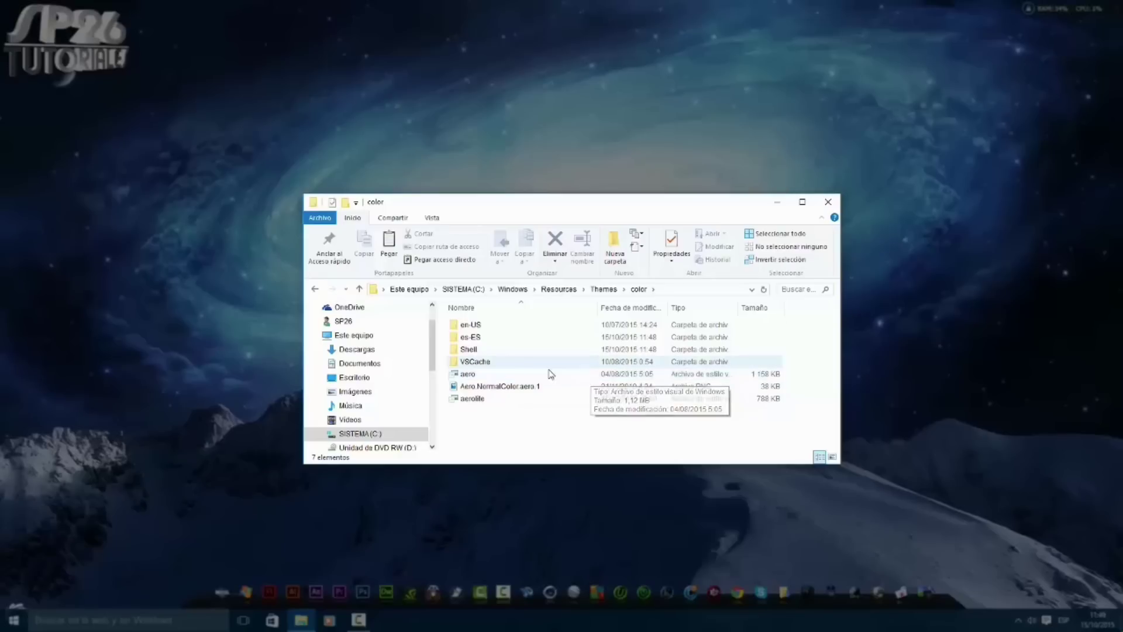
pyautogui.click(512, 376)
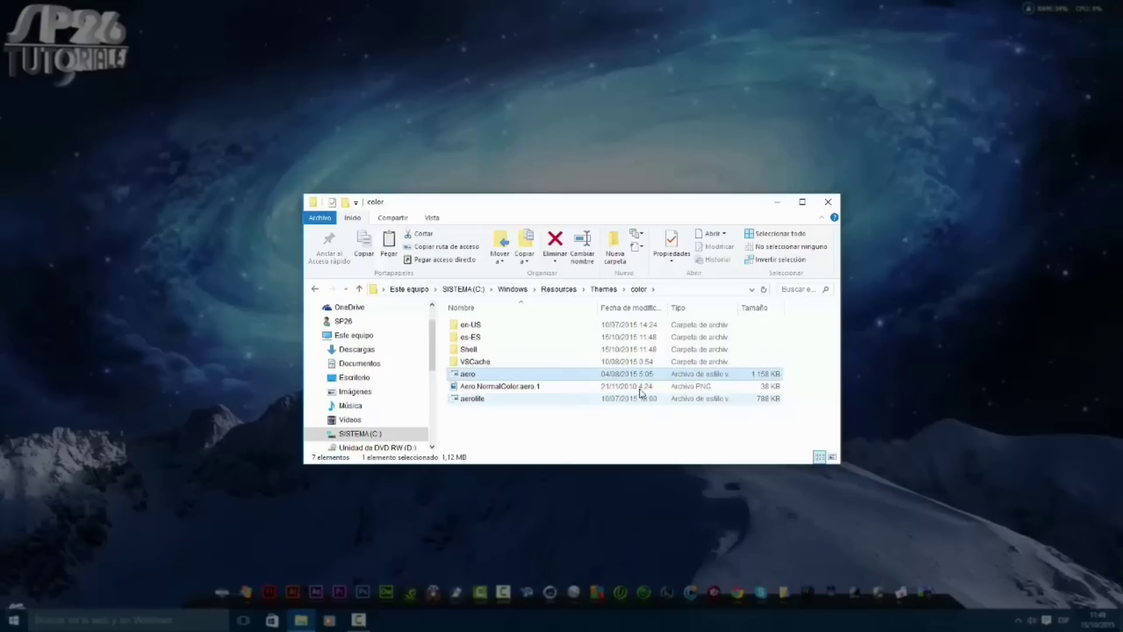
pyautogui.rightClick(507, 380)
pyautogui.click(570, 354)
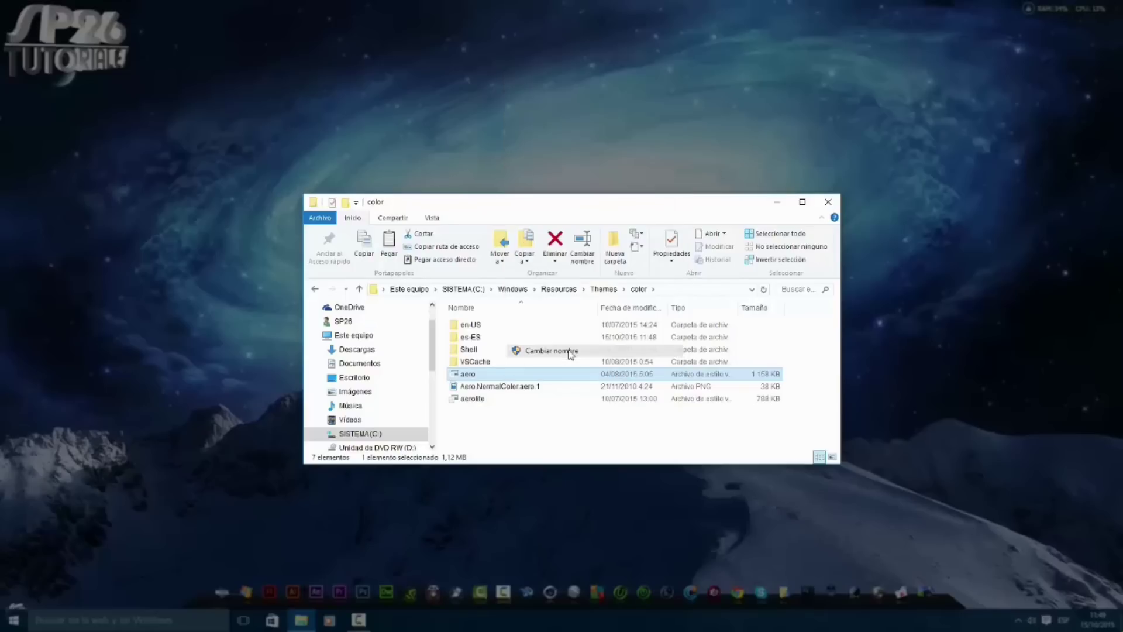
pyautogui.write('c')
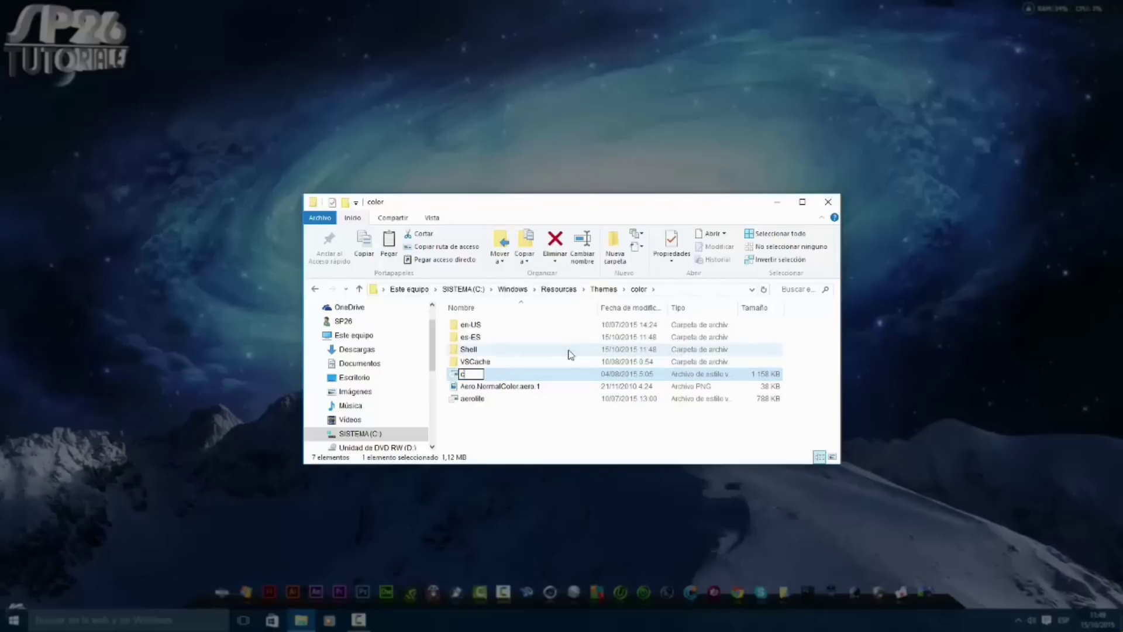
pyautogui.write('olor')
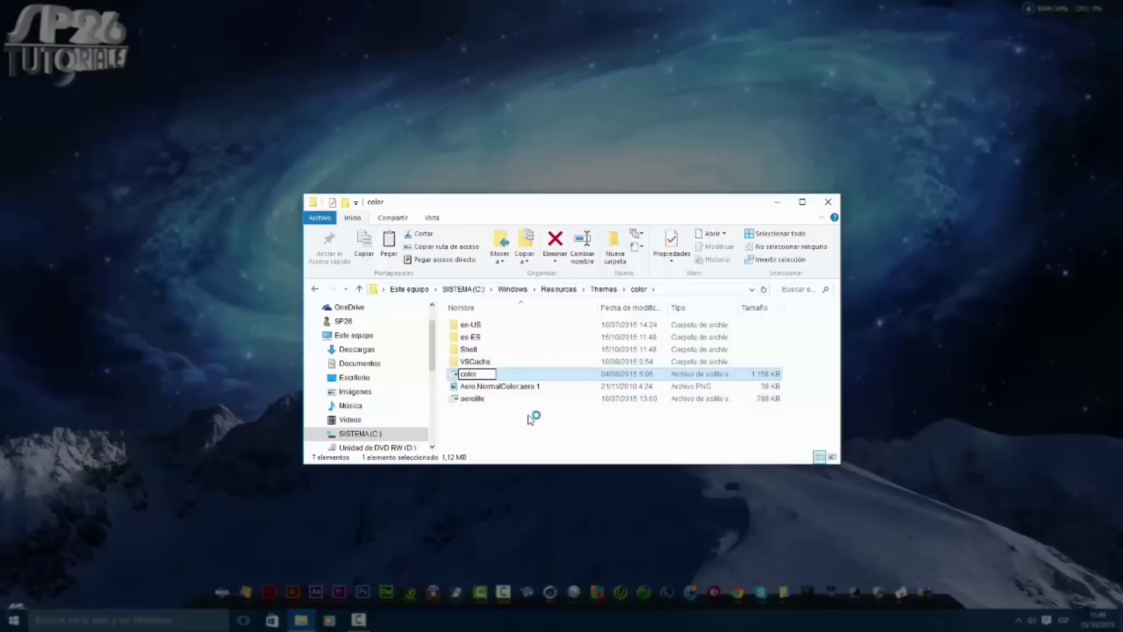
pyautogui.click(531, 416)
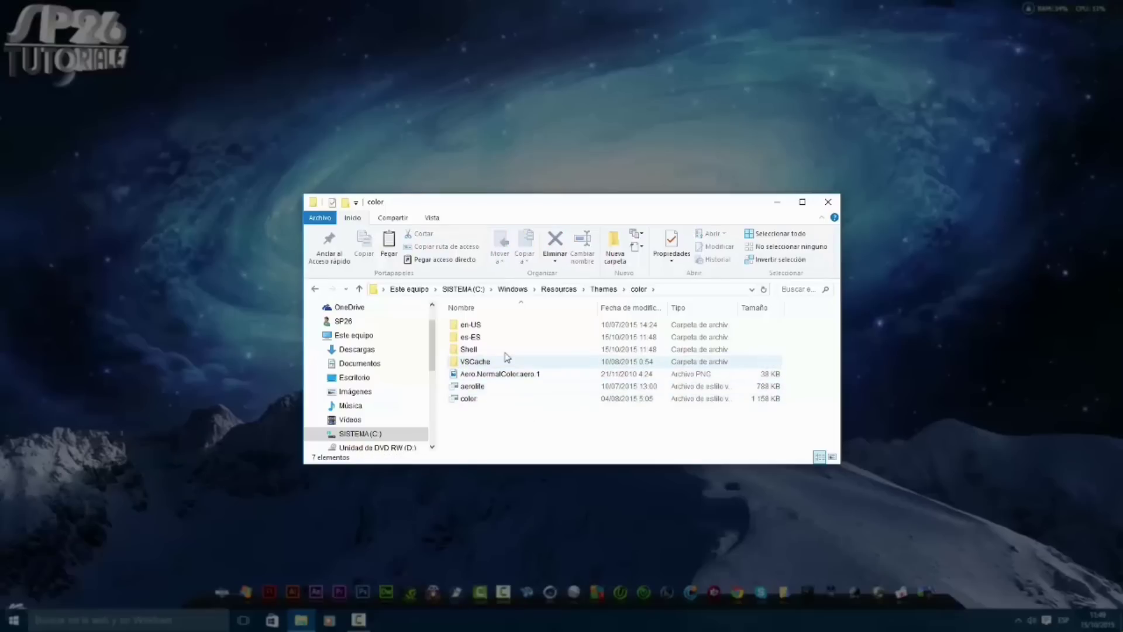
# - Rename aero.msstyles.mui in the es-ES subfolder as color.msstyles.mui and return to the color folder
pyautogui.doubleClick(472, 338)
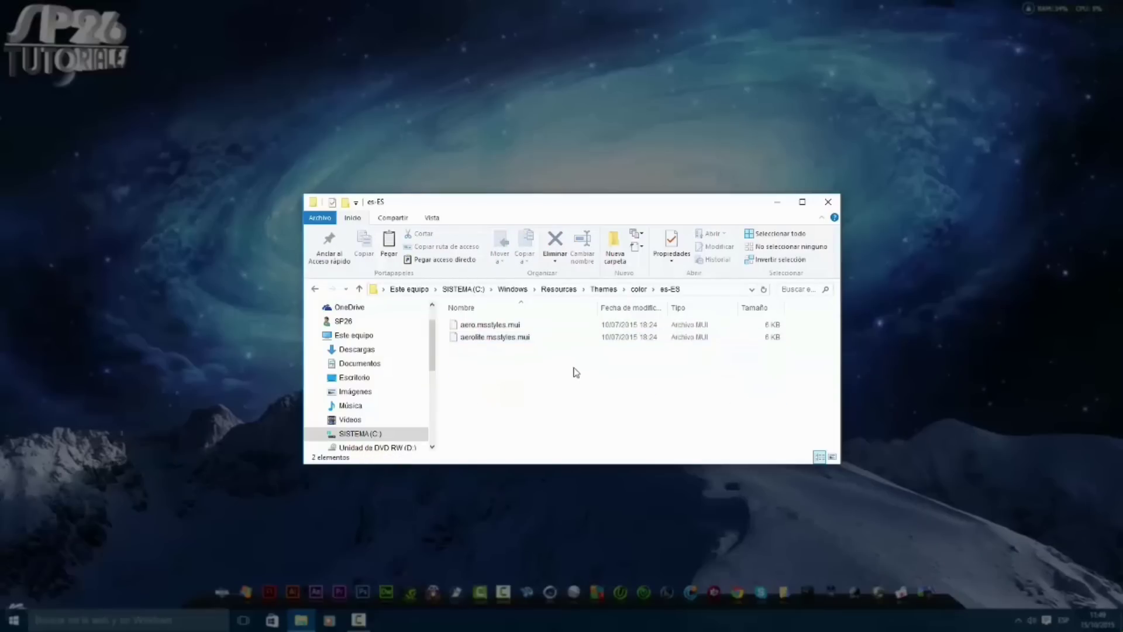
pyautogui.click(471, 327)
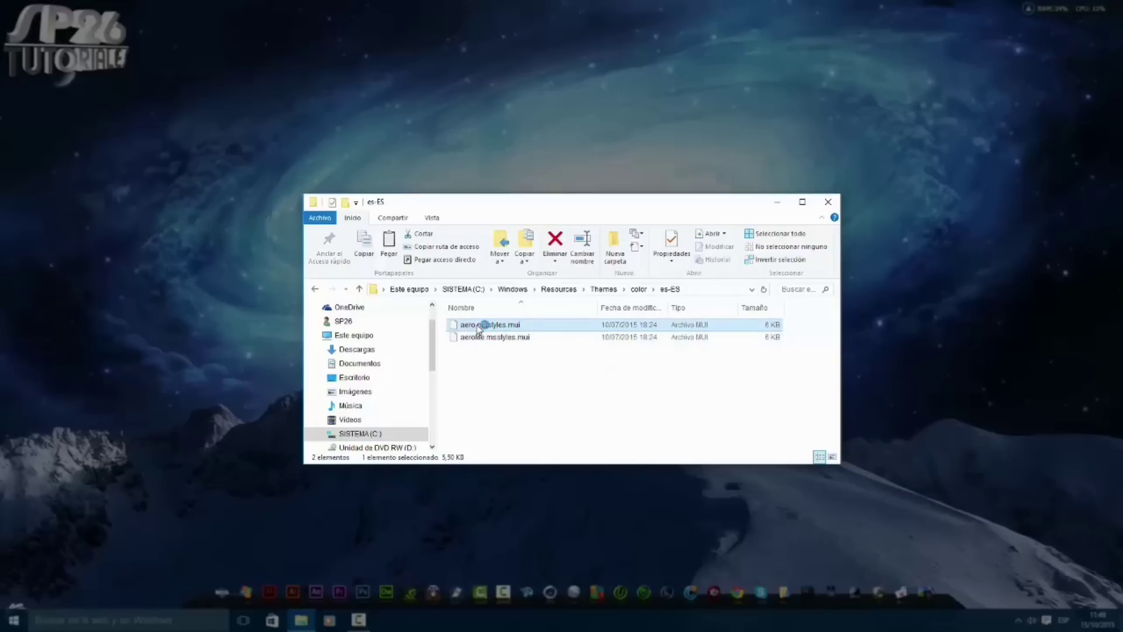
pyautogui.rightClick(476, 325)
pyautogui.click(516, 300)
pyautogui.click(476, 325)
pyautogui.press('BackSpace')
pyautogui.press('BackSpace')
pyautogui.press('BackSpace')
pyautogui.press('BackSpace')
pyautogui.press('BackSpace')
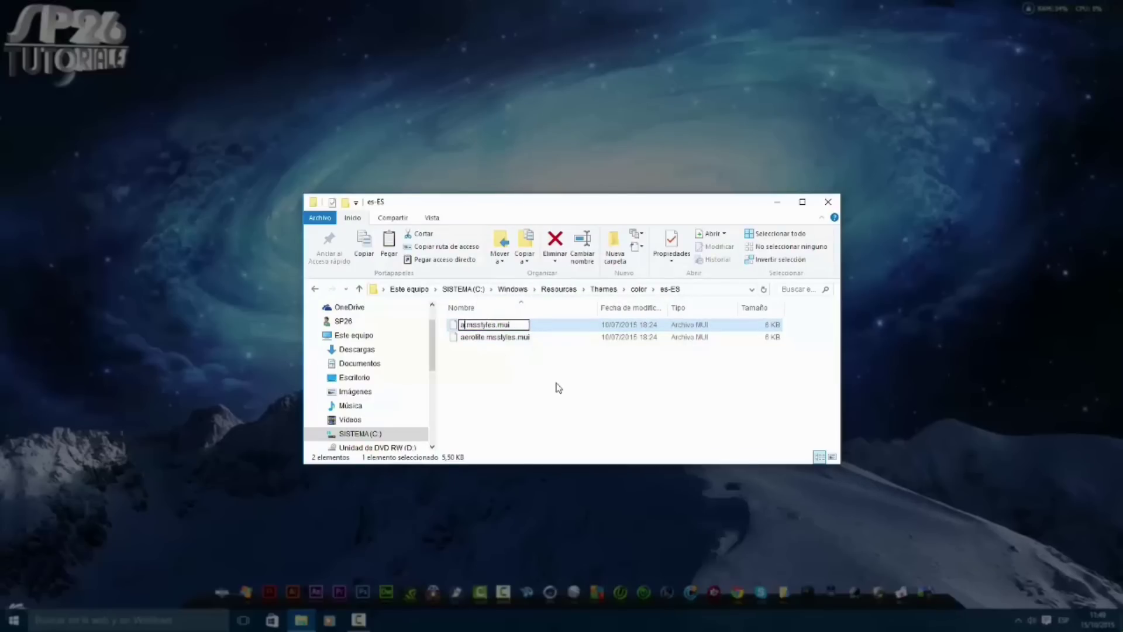
pyautogui.write('color')
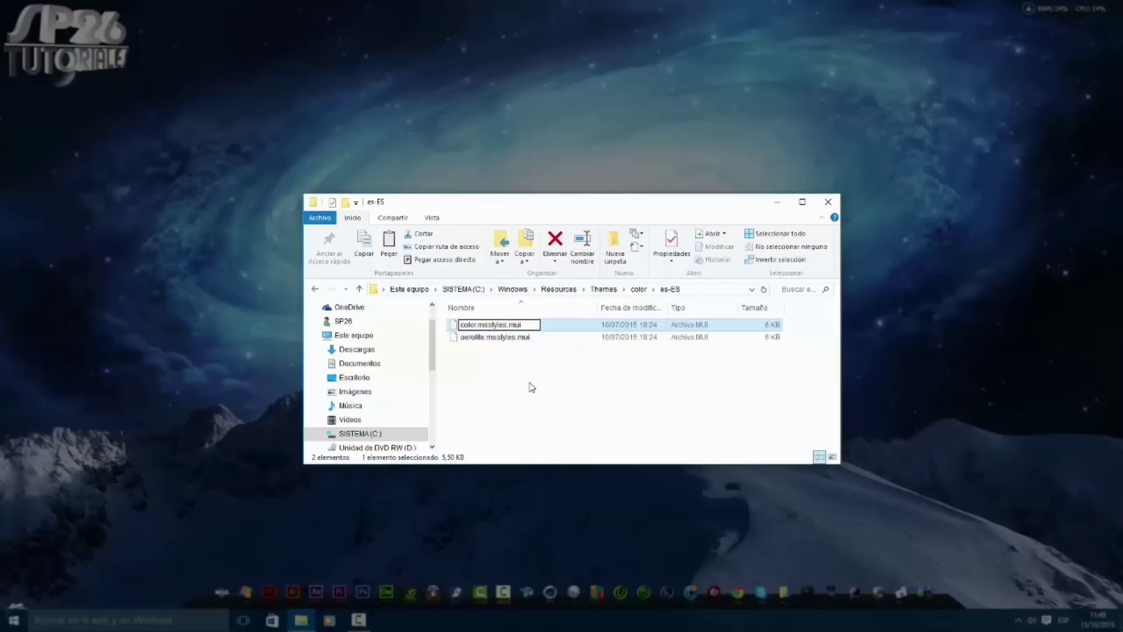
pyautogui.click(502, 369)
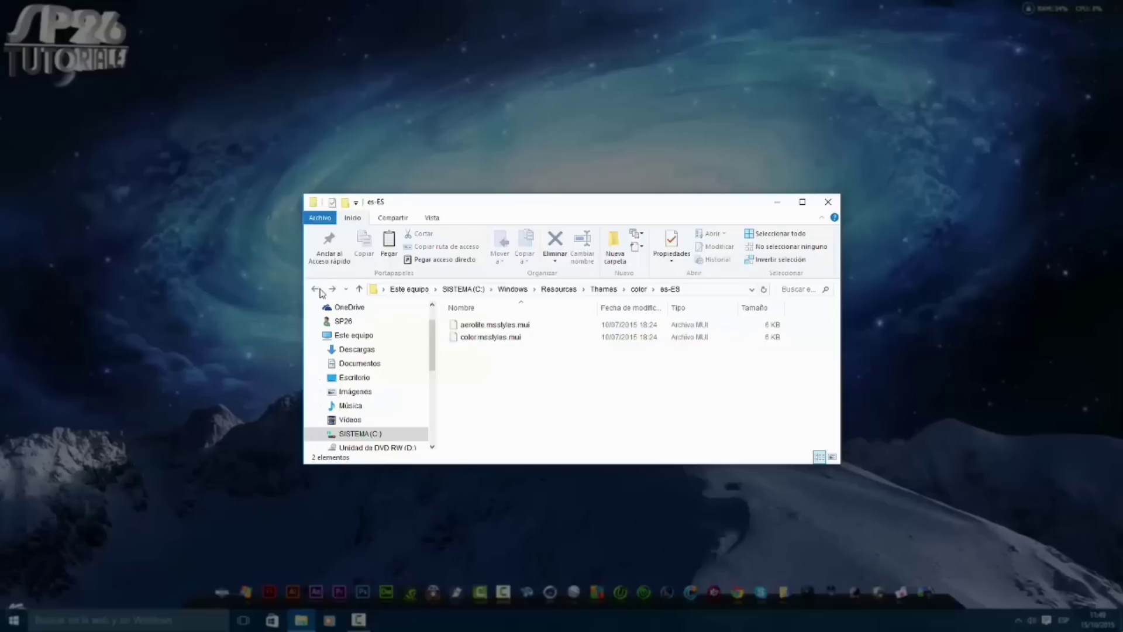
pyautogui.click(316, 290)
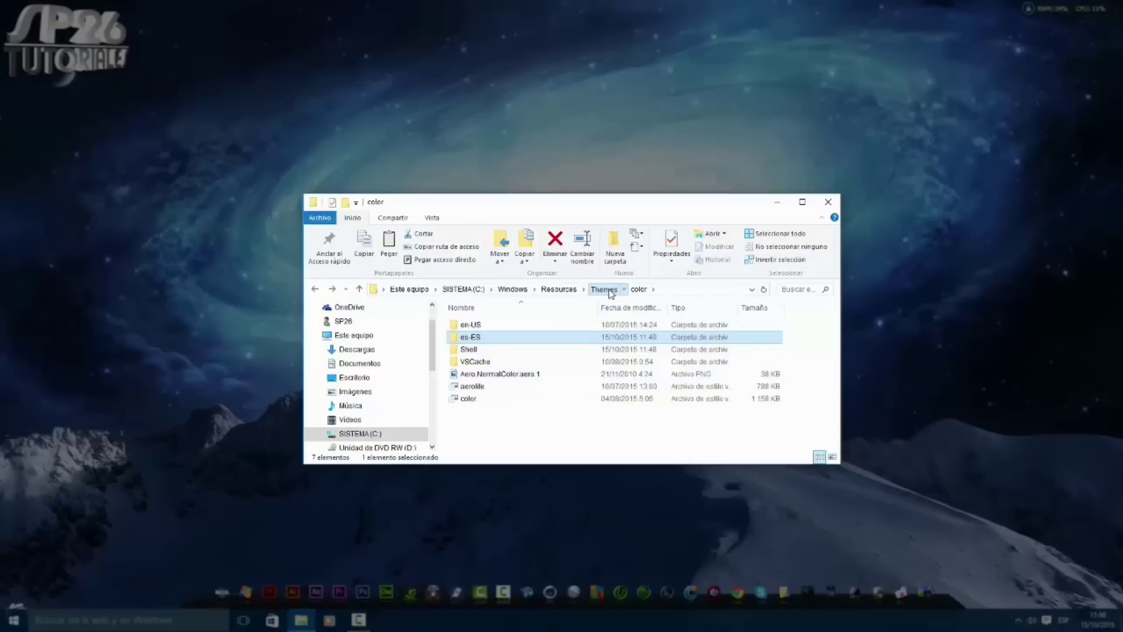
# - Copy the aero theme file from the Themes folder to the desktop and place the copy above the folder window
pyautogui.click(604, 289)
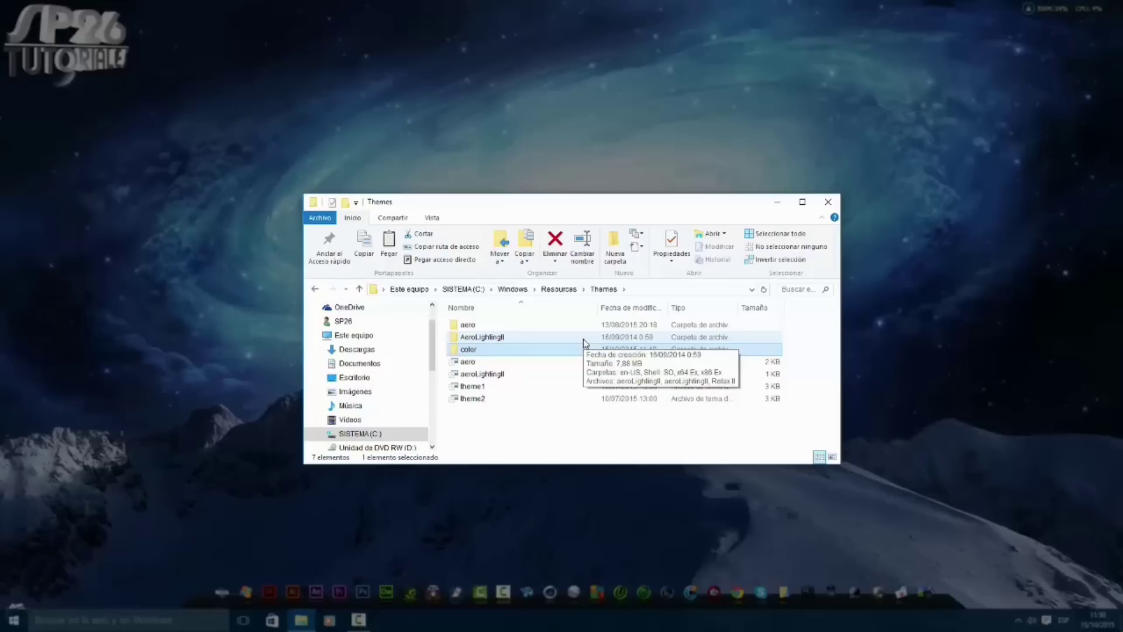
pyautogui.click(470, 363)
pyautogui.rightClick(472, 366)
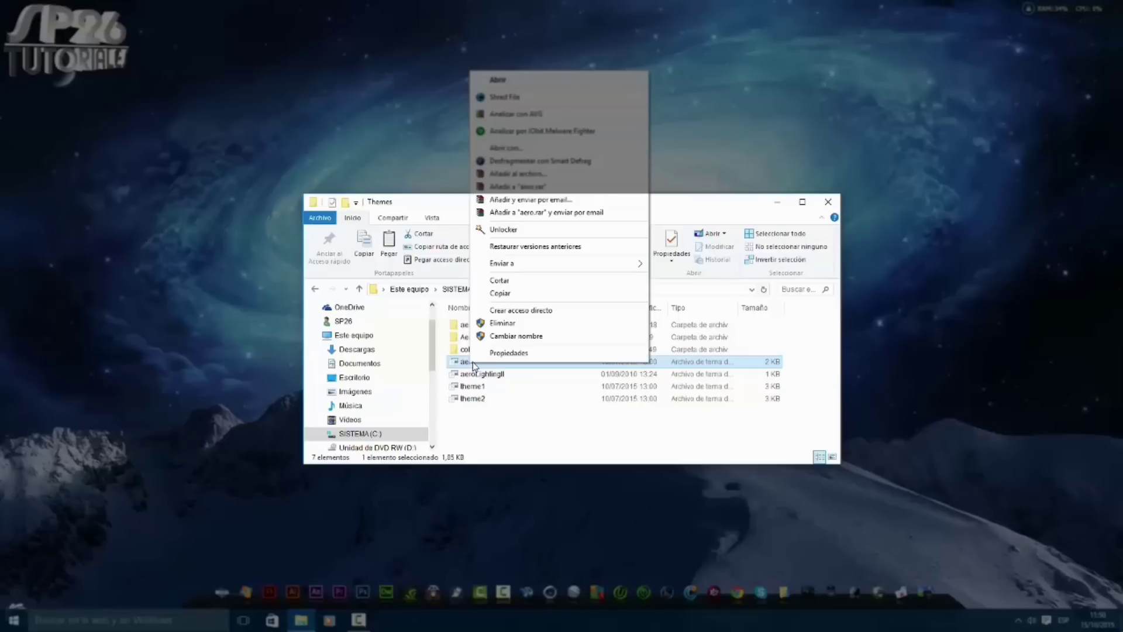
pyautogui.click(500, 293)
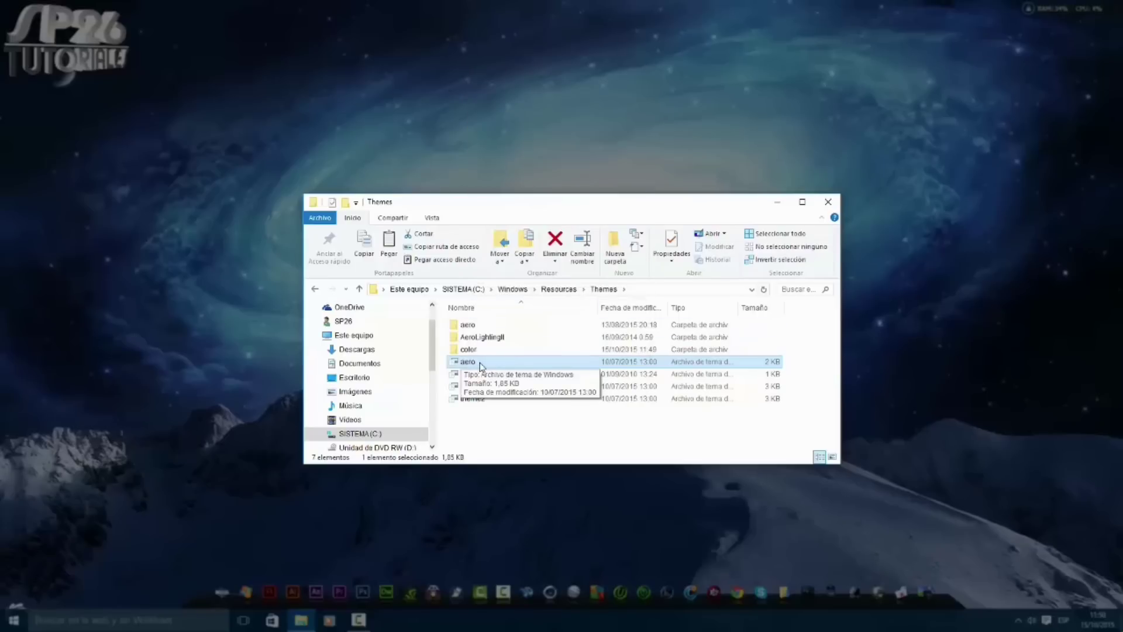
pyautogui.rightClick(146, 197)
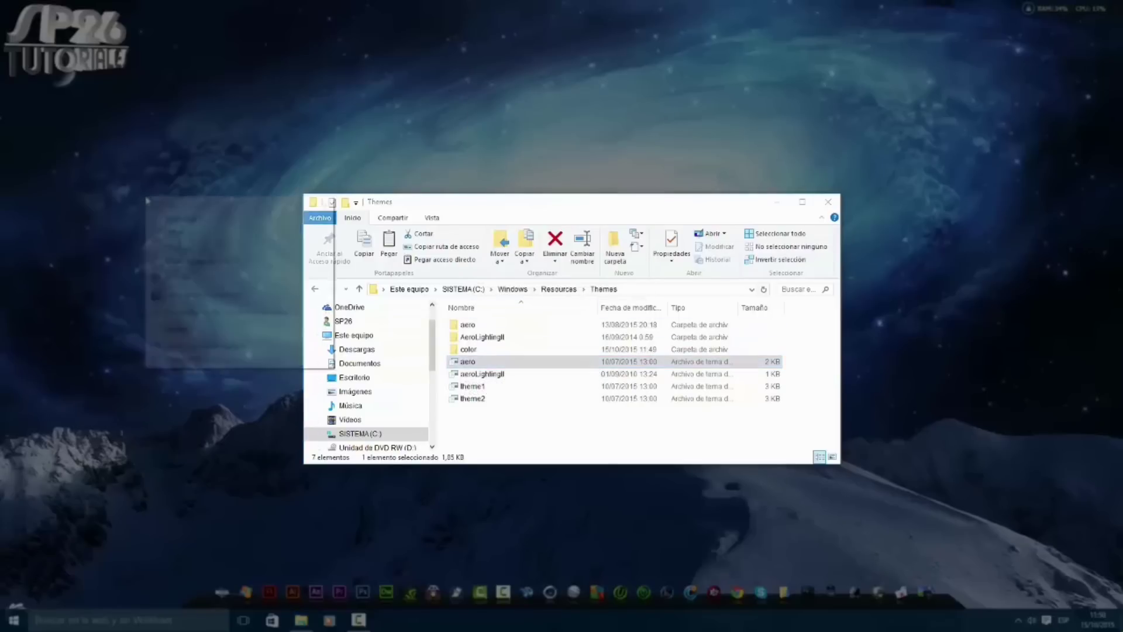
pyautogui.click(186, 249)
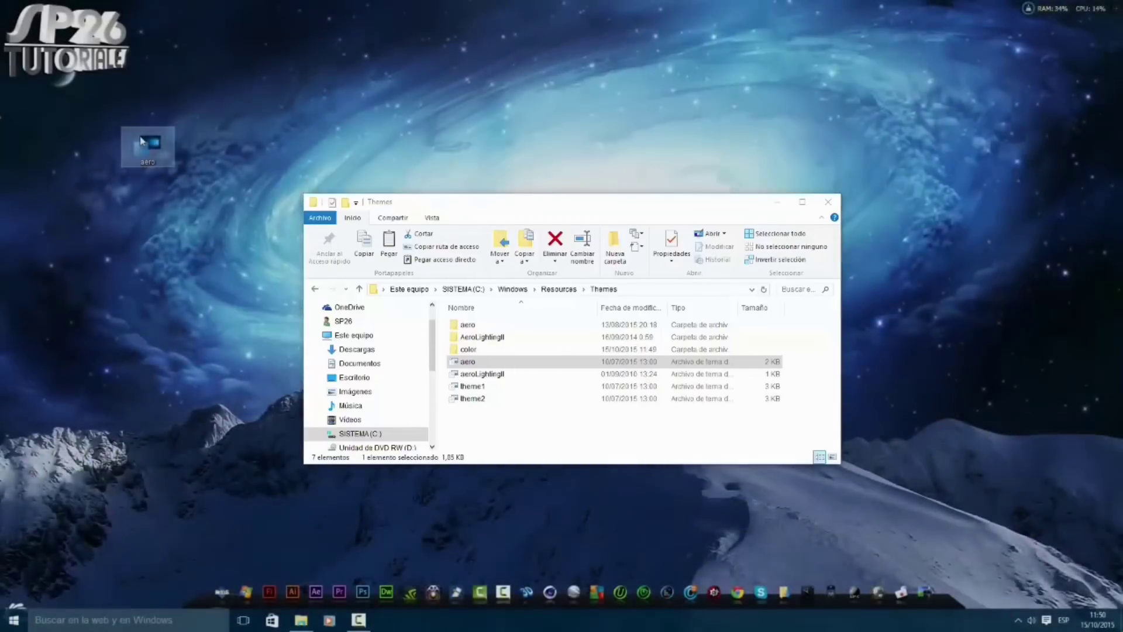
pyautogui.moveTo(170, 151); pyautogui.dragTo(585, 173)
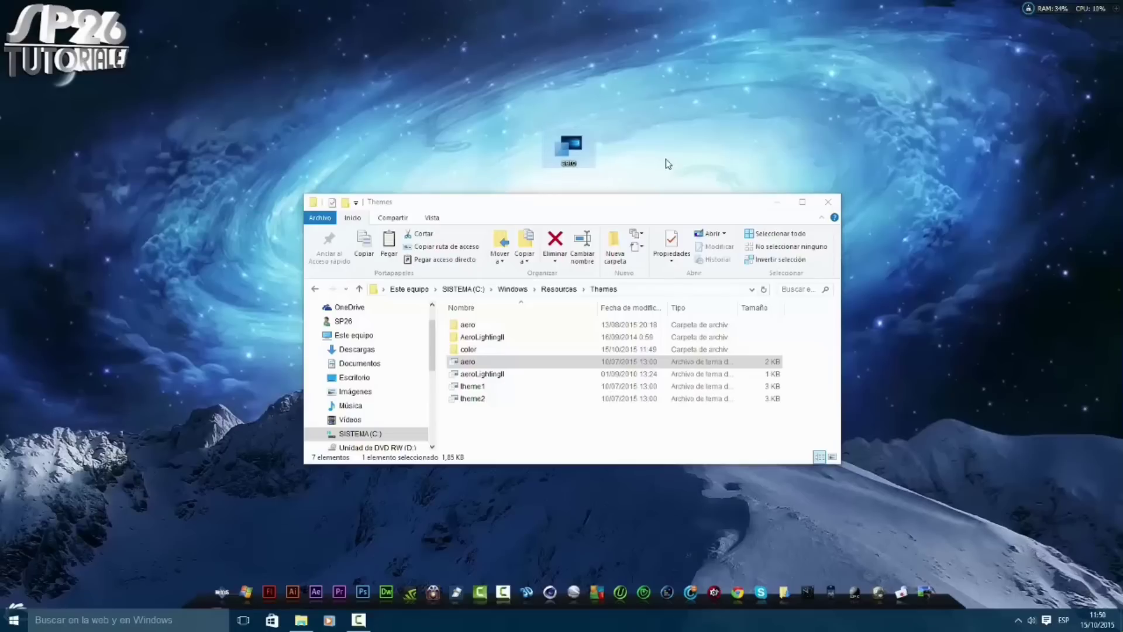
# - Open the desktop copy of the aero theme file with Bloc de notas and maximize its window
pyautogui.rightClick(572, 154)
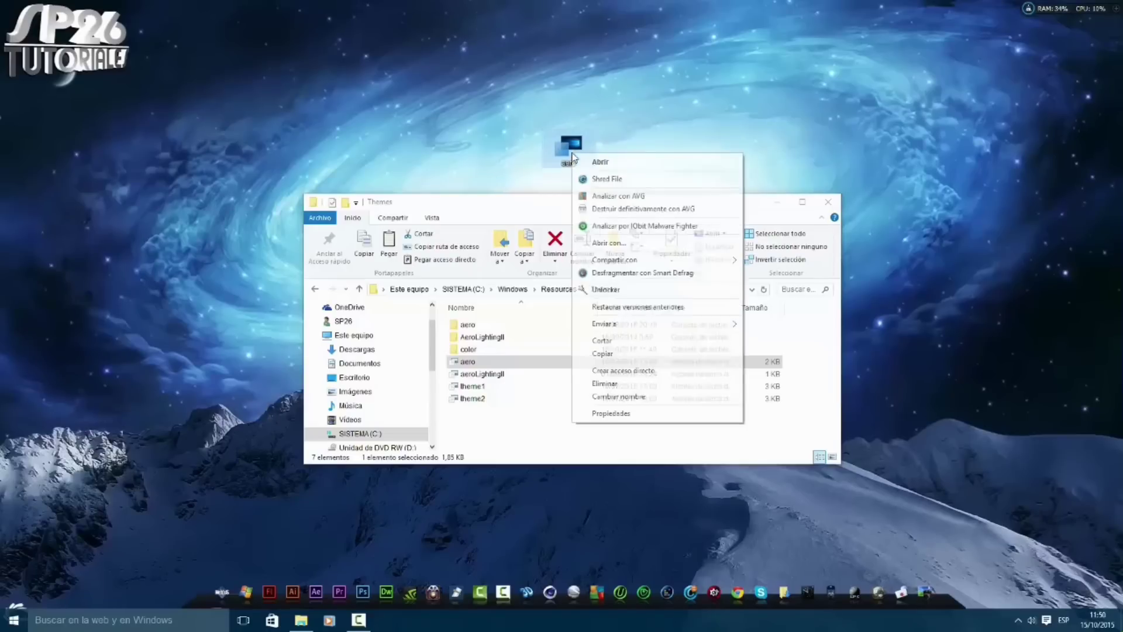
pyautogui.click(632, 245)
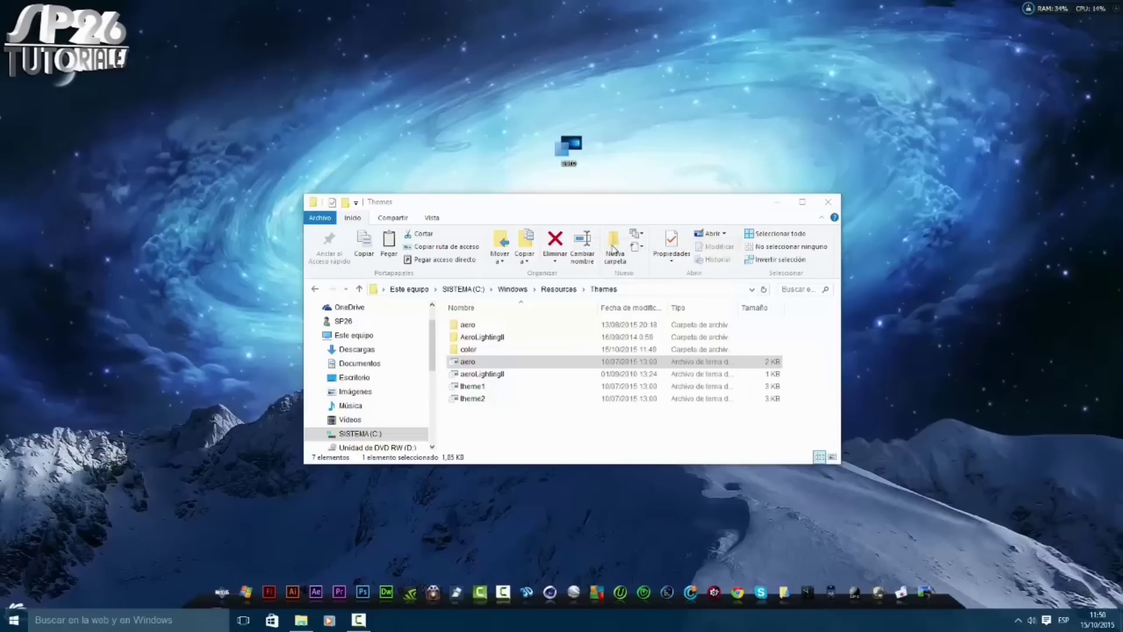
pyautogui.click(514, 307)
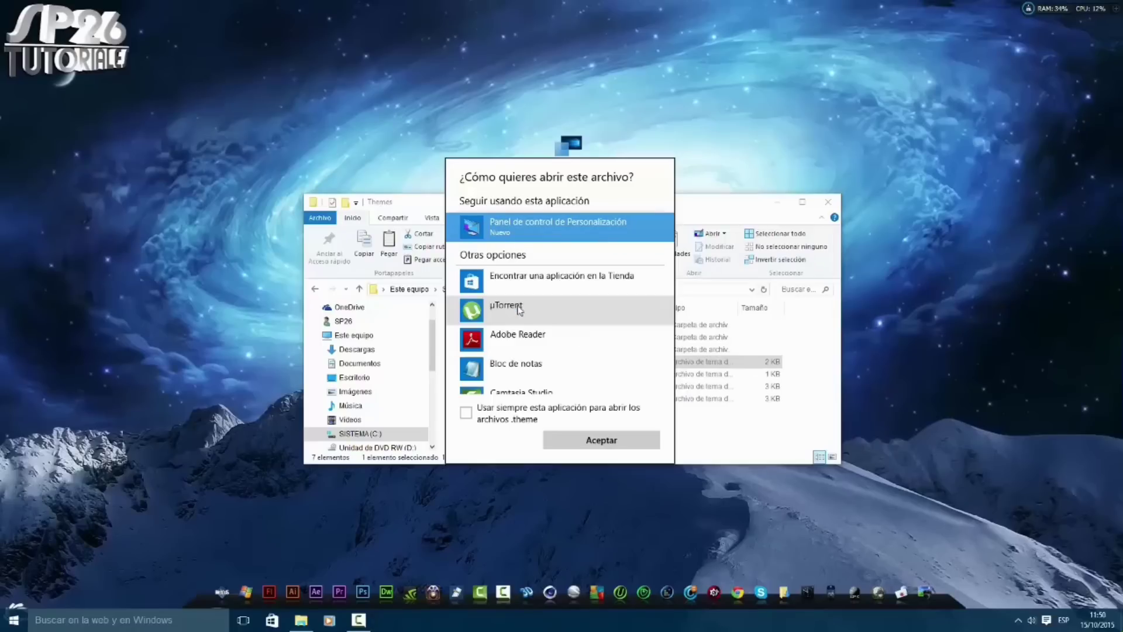
pyautogui.scroll(-1, 575, 294)
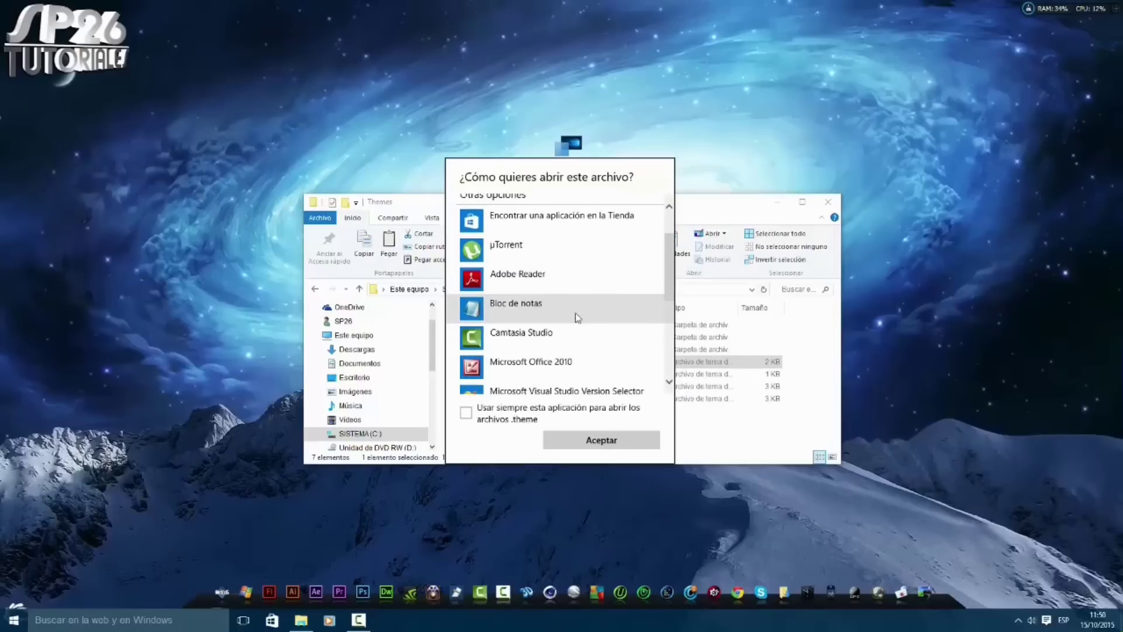
pyautogui.click(524, 310)
pyautogui.click(620, 442)
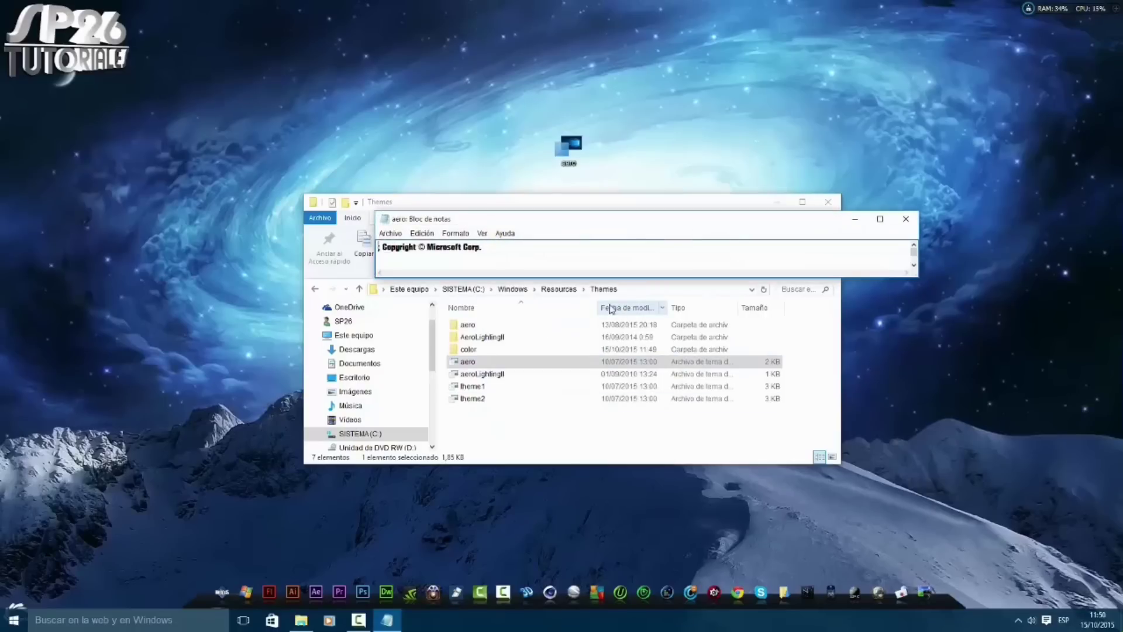
pyautogui.click(880, 219)
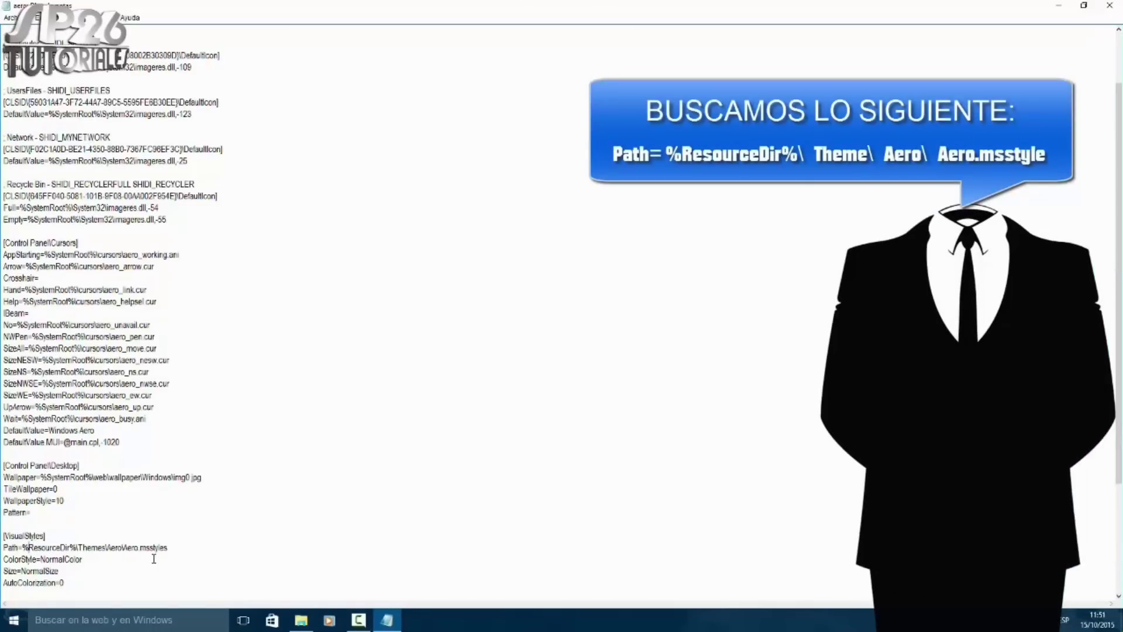
# - Replace the Aero folder name with color in the Path line under [VisualStyles]
pyautogui.scroll(-1, 154, 559)
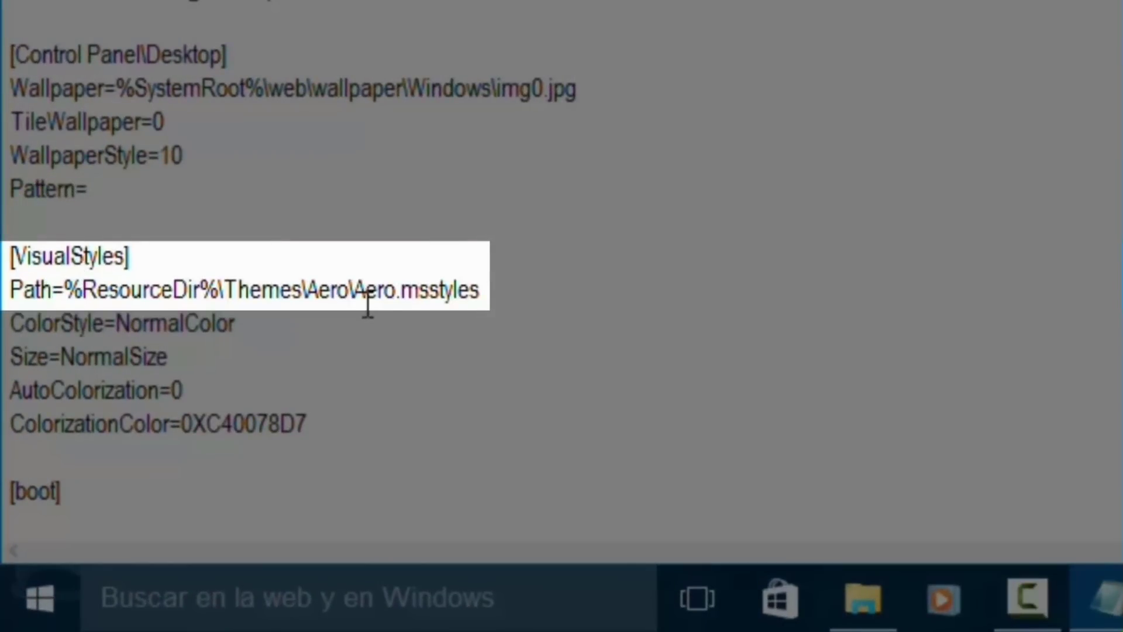
pyautogui.moveTo(486, 291); pyautogui.dragTo(12, 295)
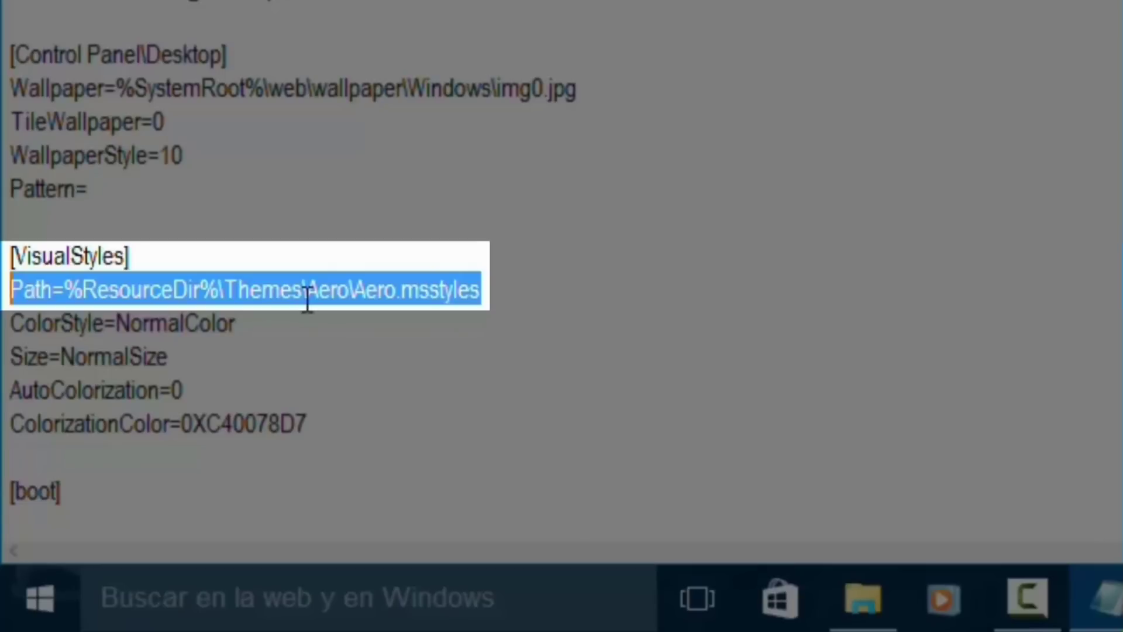
pyautogui.click(352, 291)
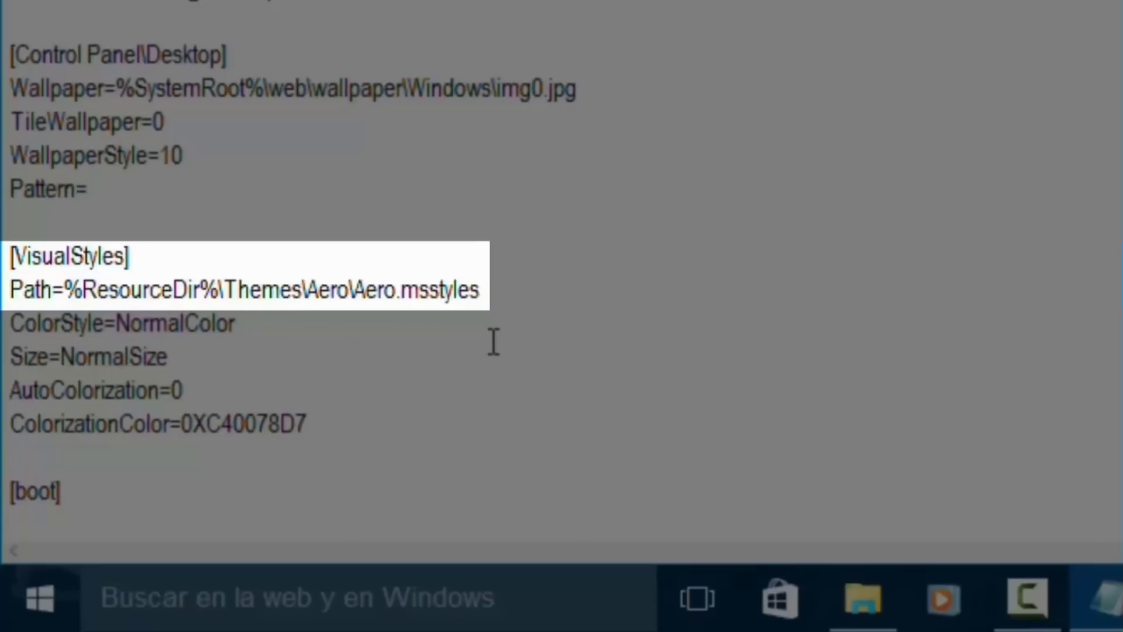
pyautogui.press('BackSpace')
pyautogui.press('BackSpace')
pyautogui.press('BackSpace')
pyautogui.press('BackSpace')
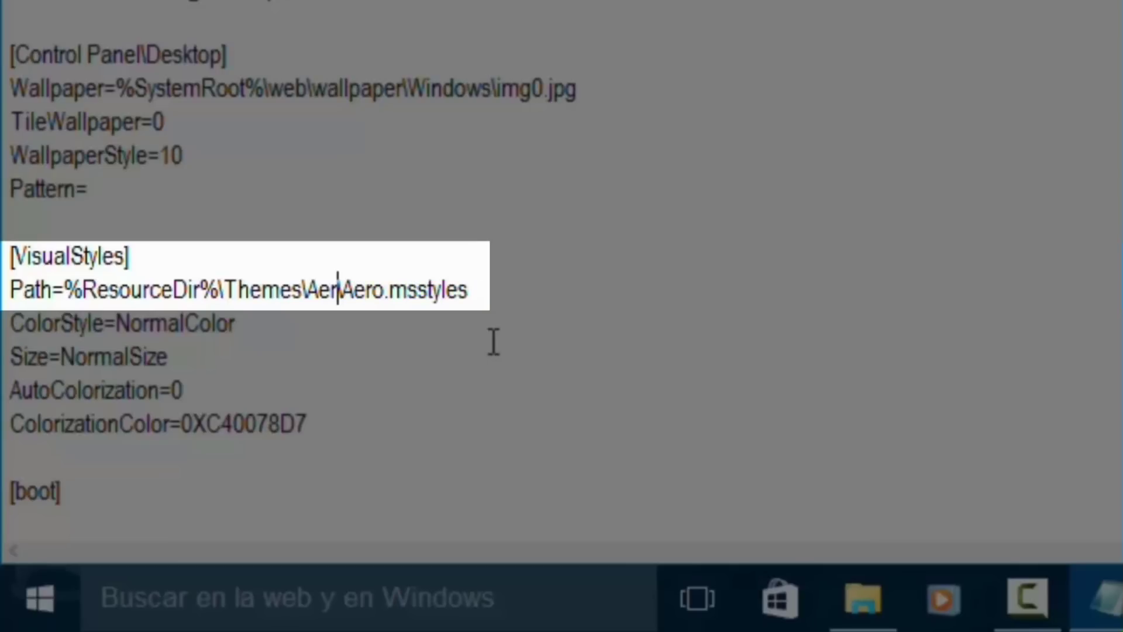
pyautogui.write('color')
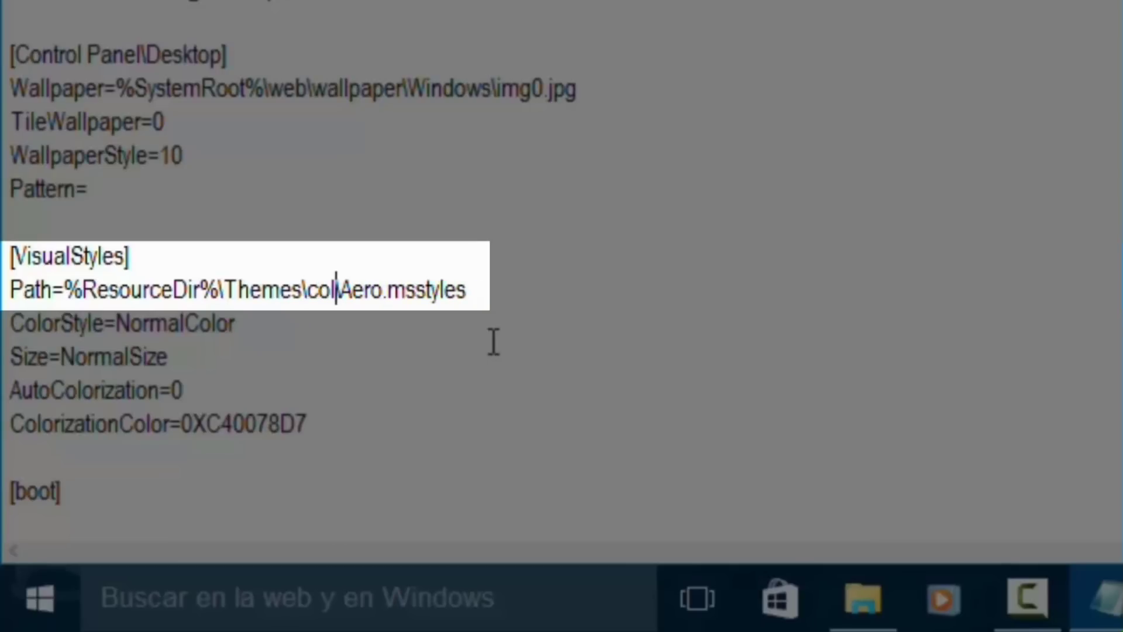
# - Change the style file name in the same Path line to color.msstyles, then save and close the file
pyautogui.click(392, 298)
pyautogui.press('BackSpace')
pyautogui.press('BackSpace')
pyautogui.press('BackSpace')
pyautogui.write('col')
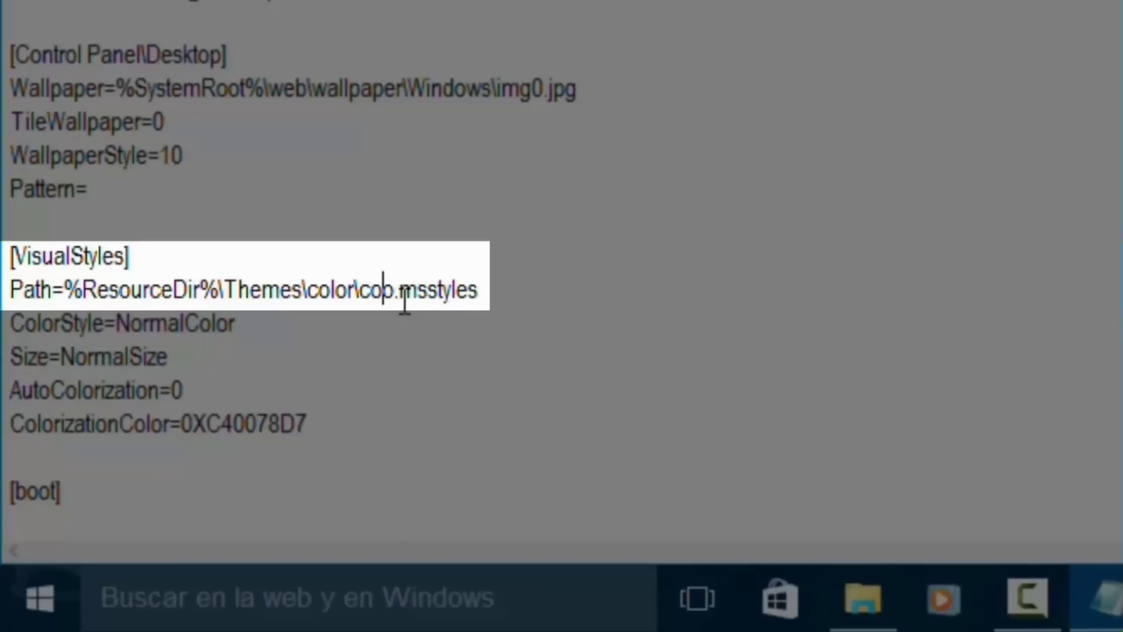
pyautogui.press('Right')
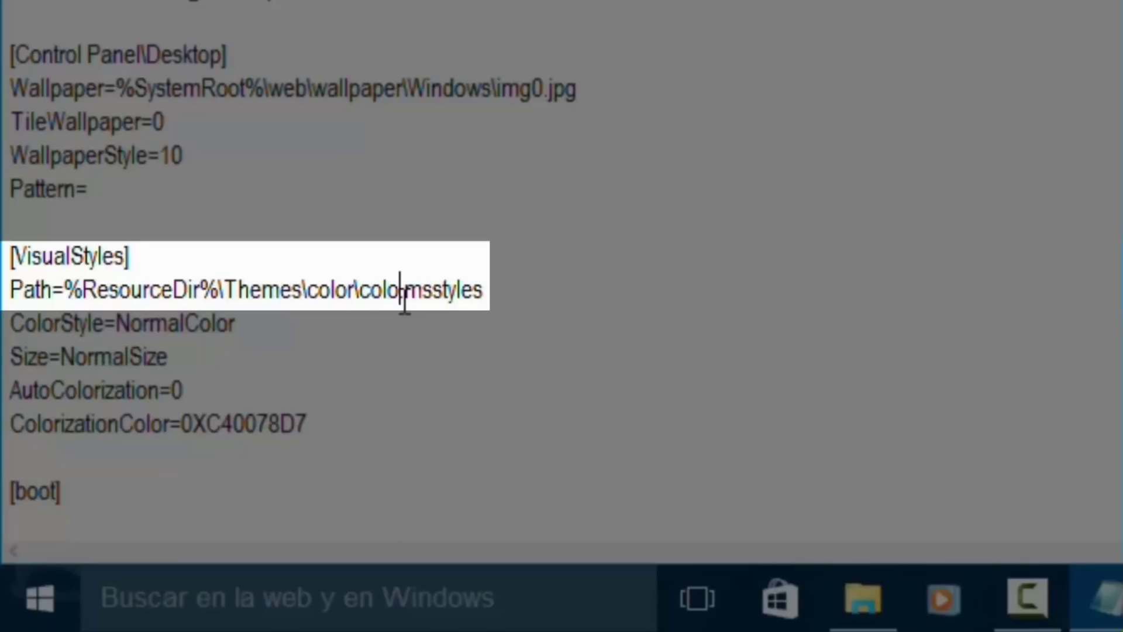
pyautogui.write('r')
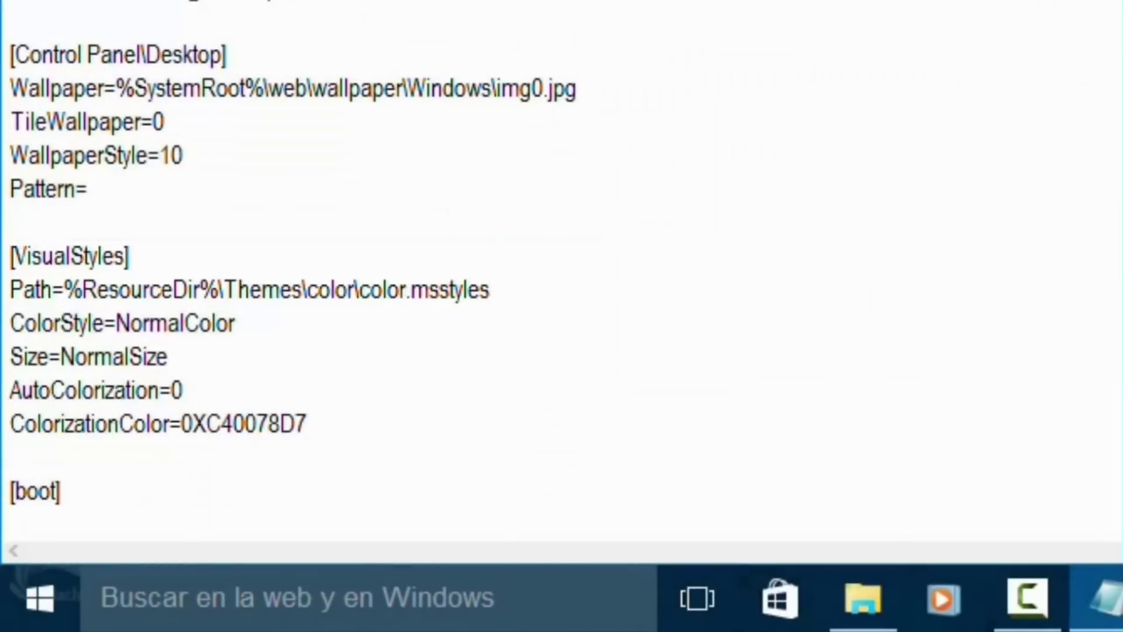
pyautogui.click(161, 109)
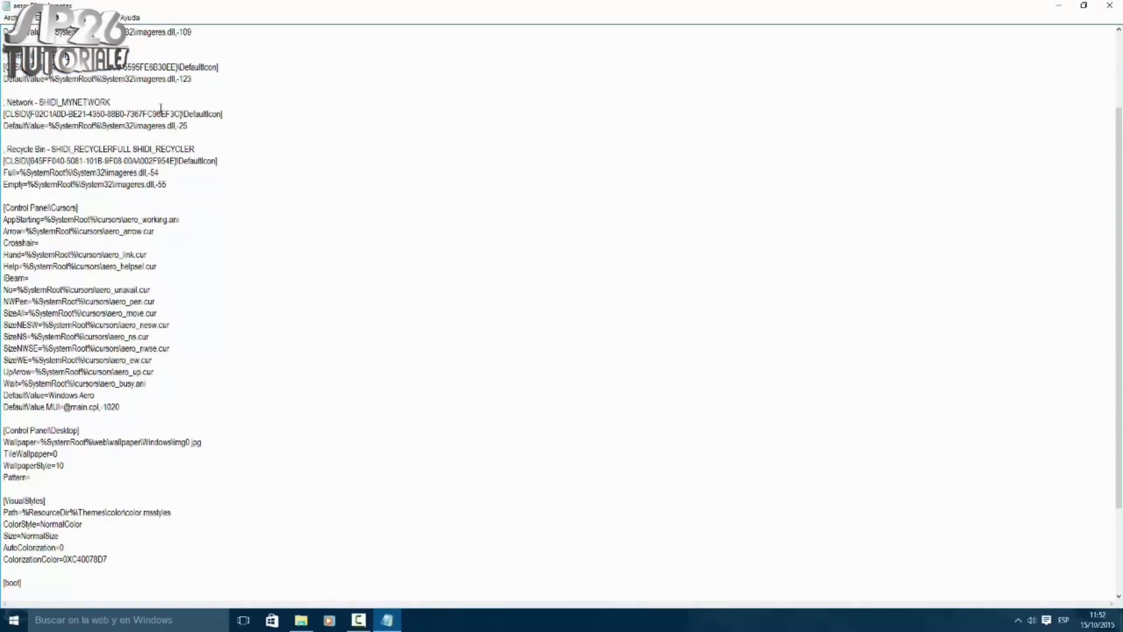
pyautogui.click(1115, 8)
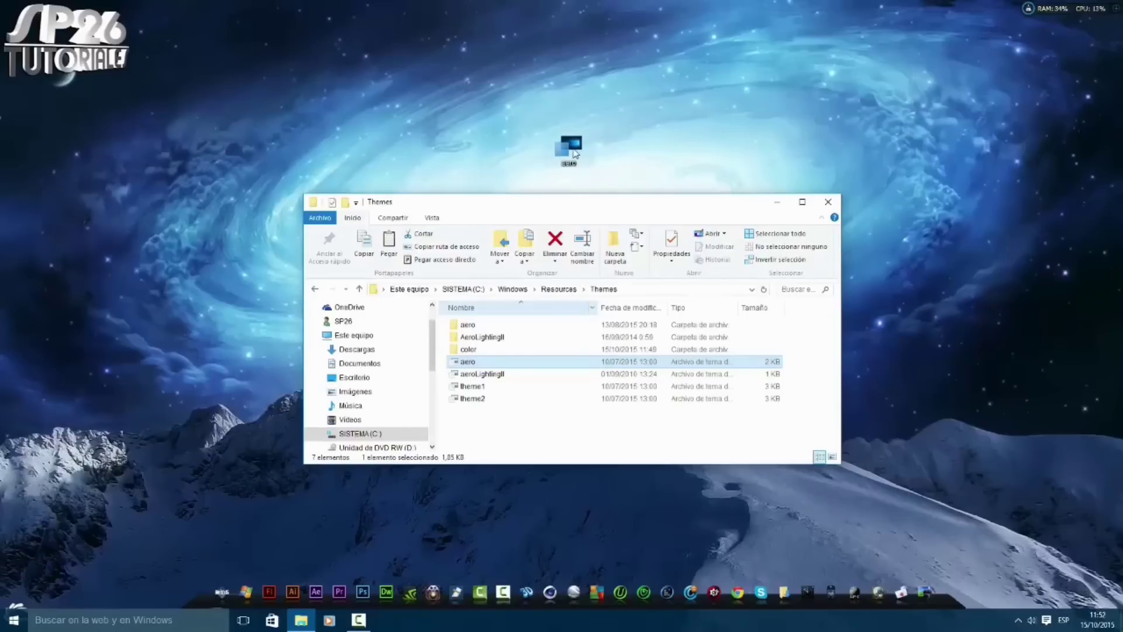
# - Rename the edited aero theme file on the desktop as color
pyautogui.rightClick(581, 149)
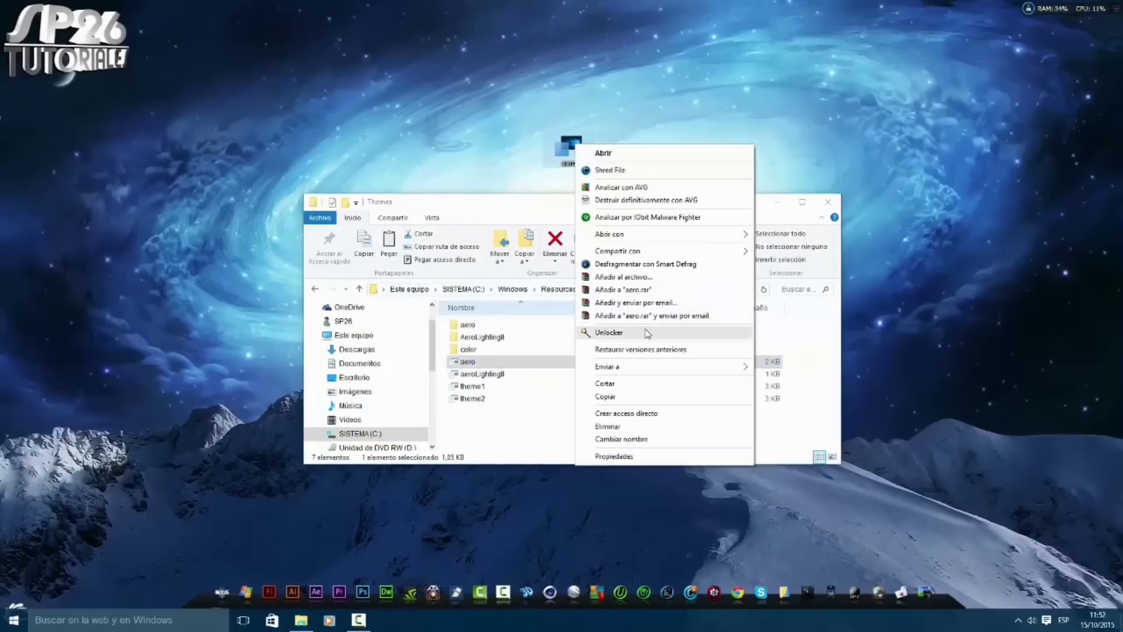
pyautogui.click(620, 439)
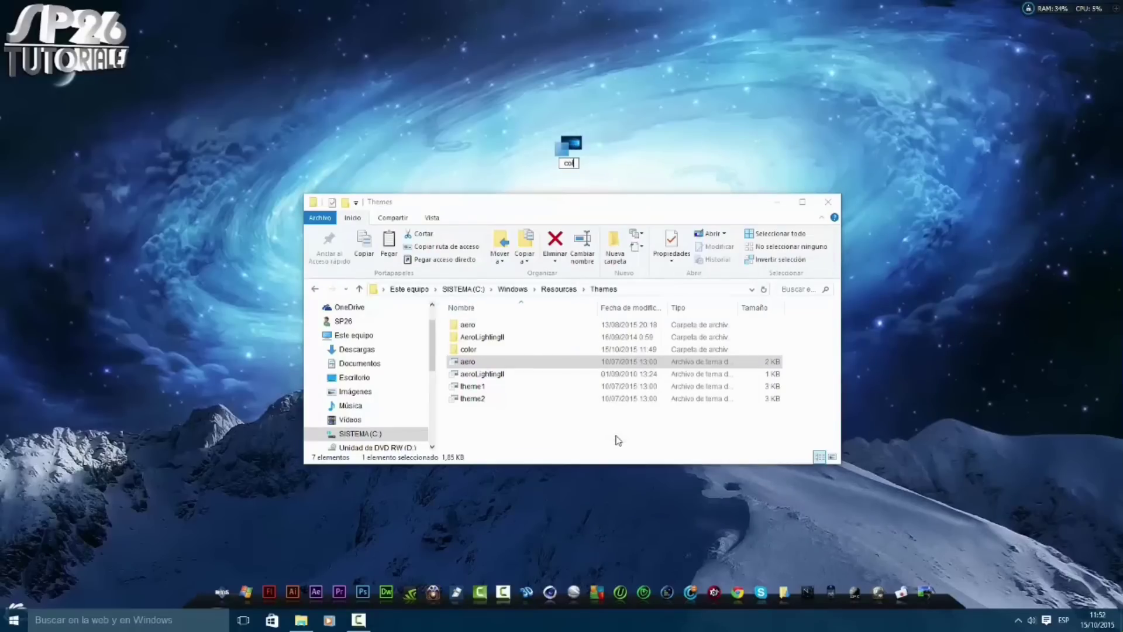
pyautogui.press('Return')
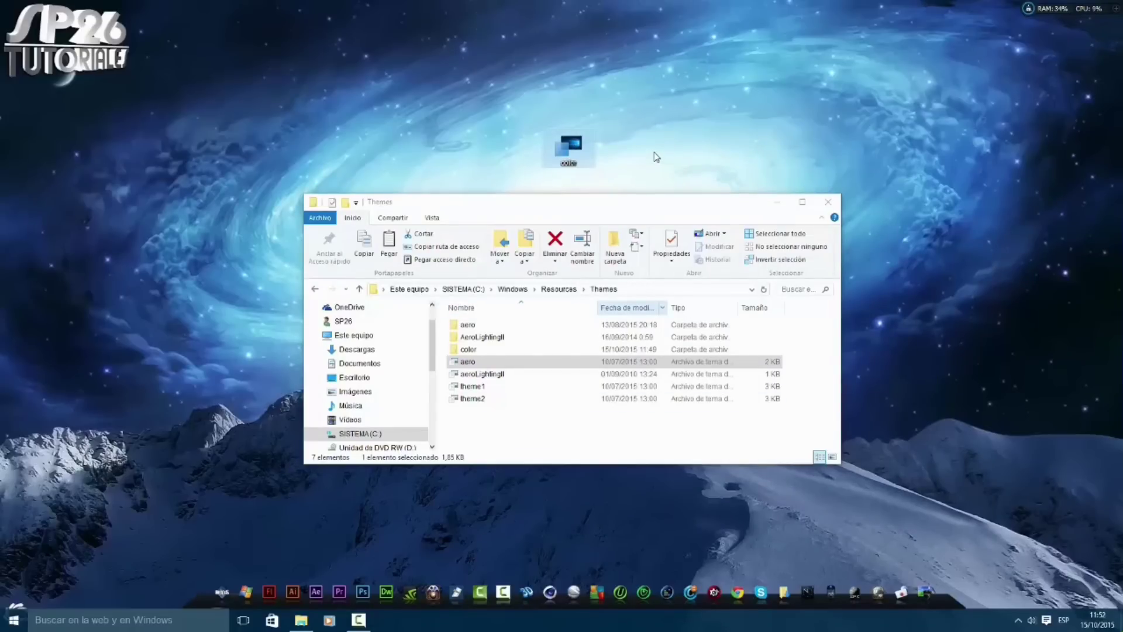
# - Move the color theme file from the desktop into the Themes folder, granting administrator permission
pyautogui.rightClick(578, 152)
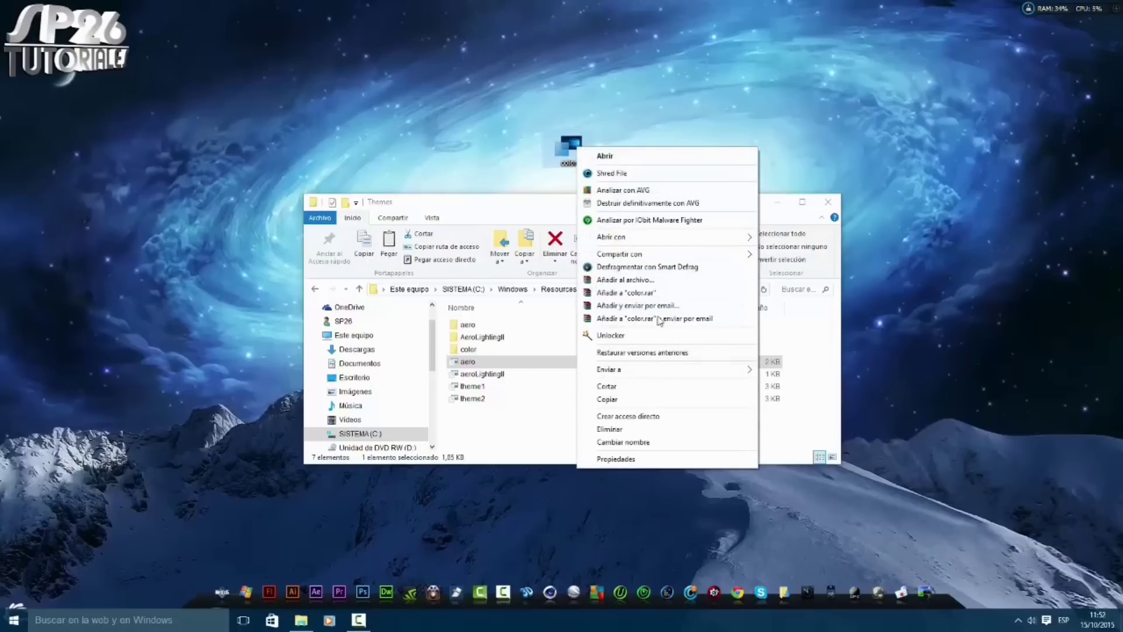
pyautogui.click(603, 387)
pyautogui.rightClick(478, 427)
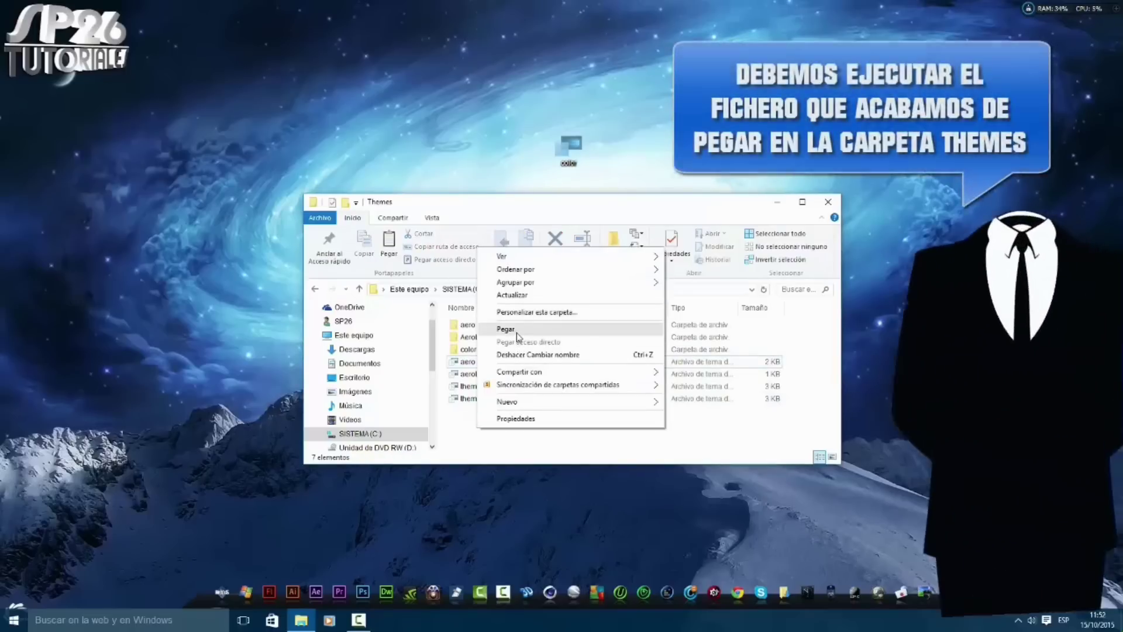
pyautogui.click(517, 331)
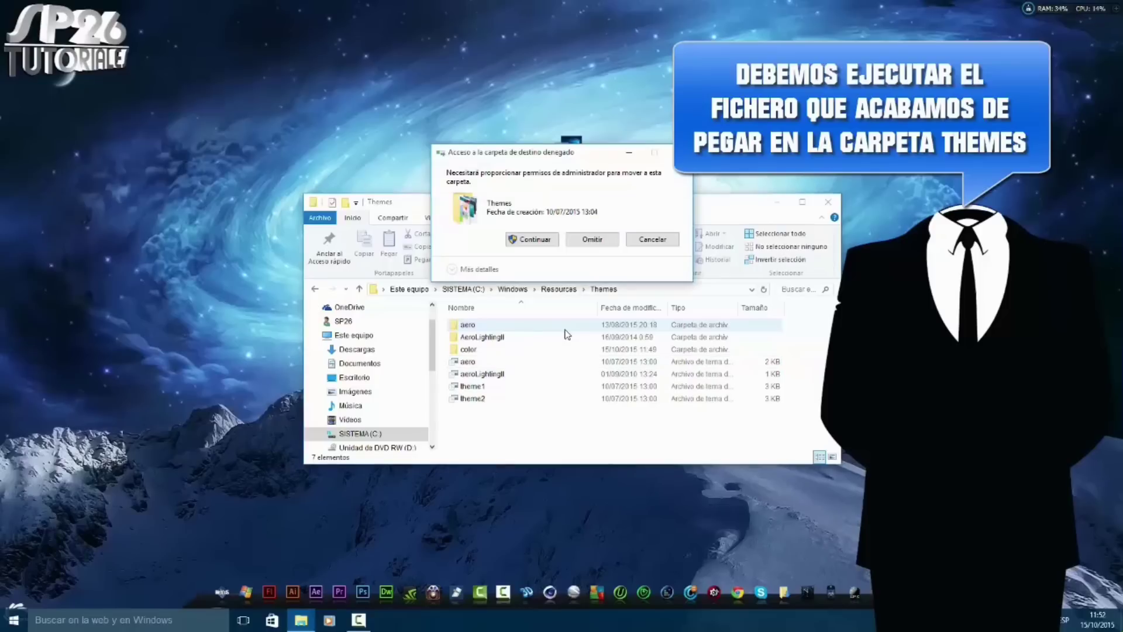
pyautogui.click(543, 242)
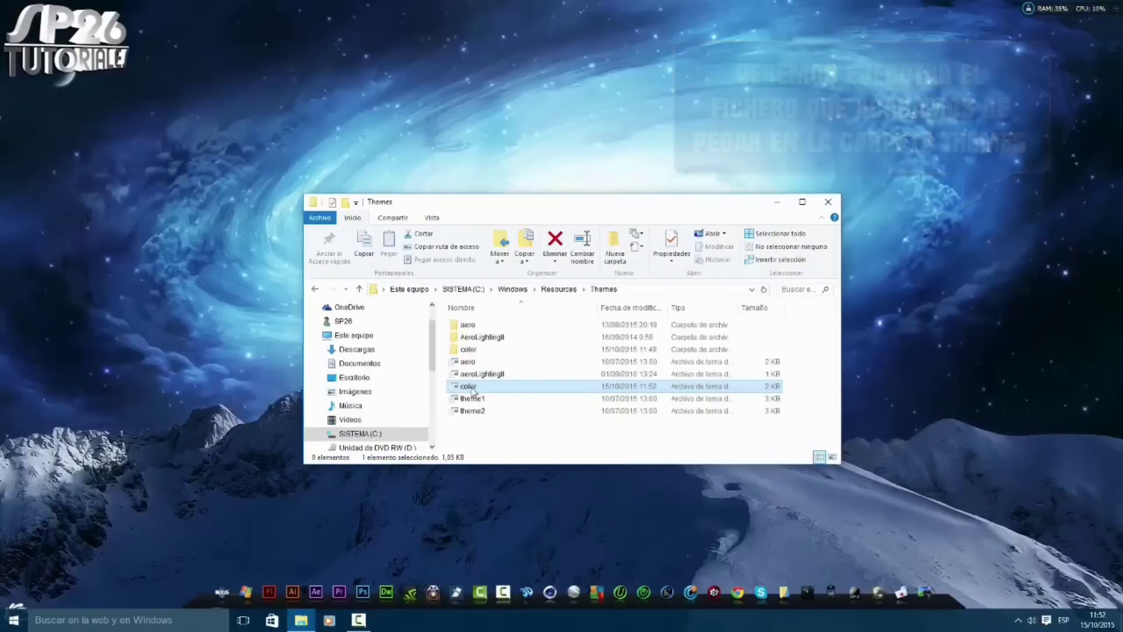
# - Apply the color theme file from the Themes folder and minimize the open windows to show the desktop
pyautogui.doubleClick(519, 388)
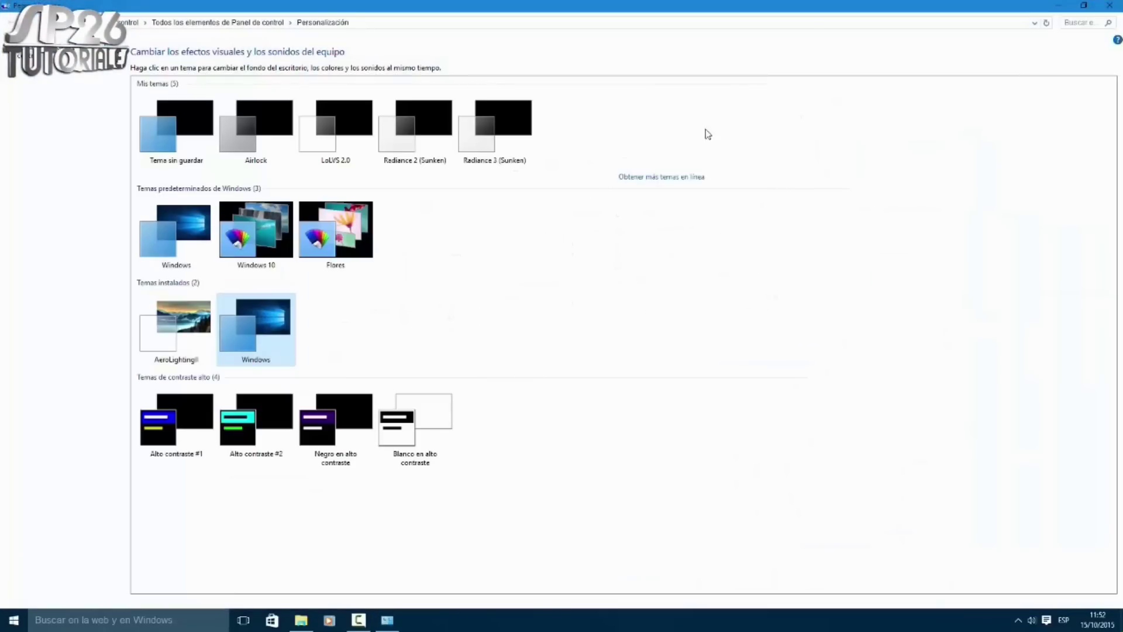
pyautogui.click(1061, 5)
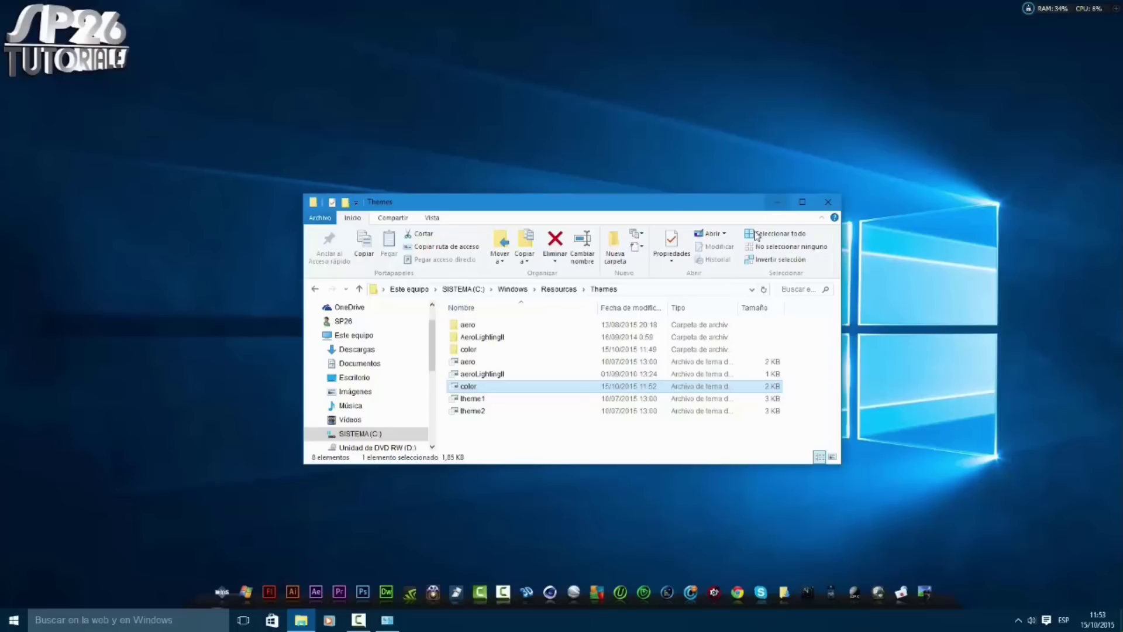
pyautogui.click(777, 202)
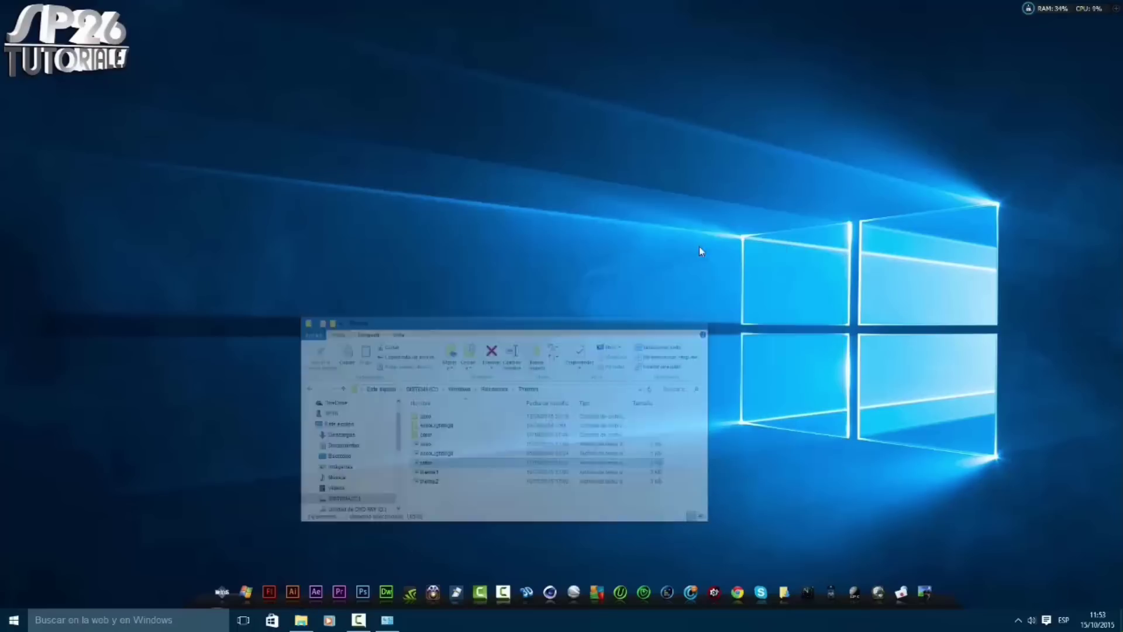
# - Open the desktop's color personalization settings and choose the bright red accent color
pyautogui.rightClick(474, 338)
pyautogui.click(515, 497)
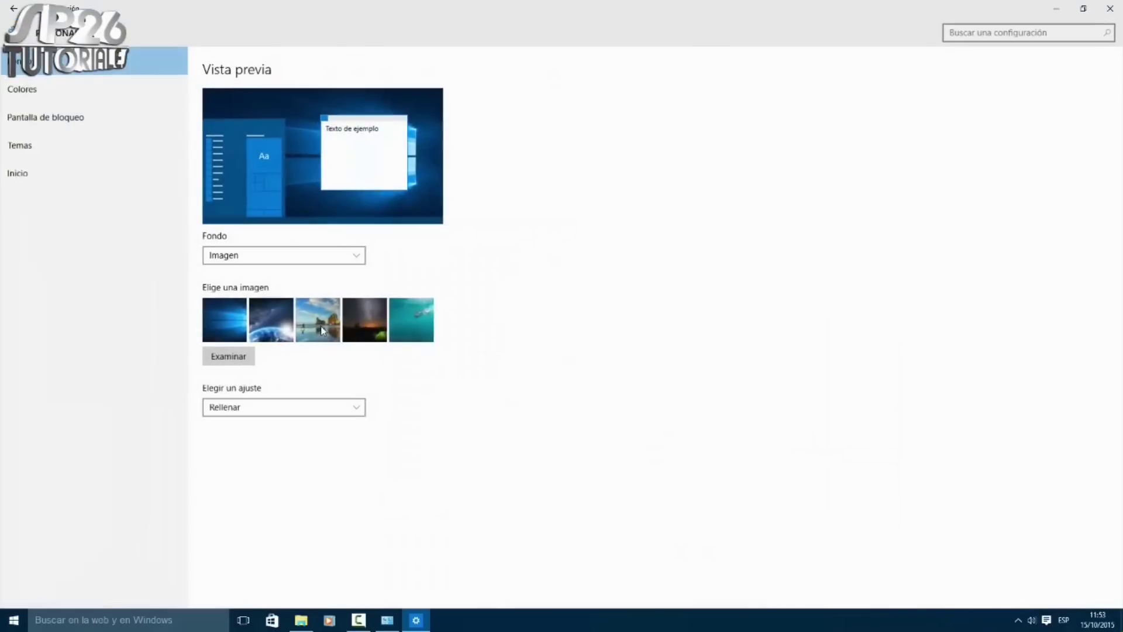
pyautogui.click(21, 89)
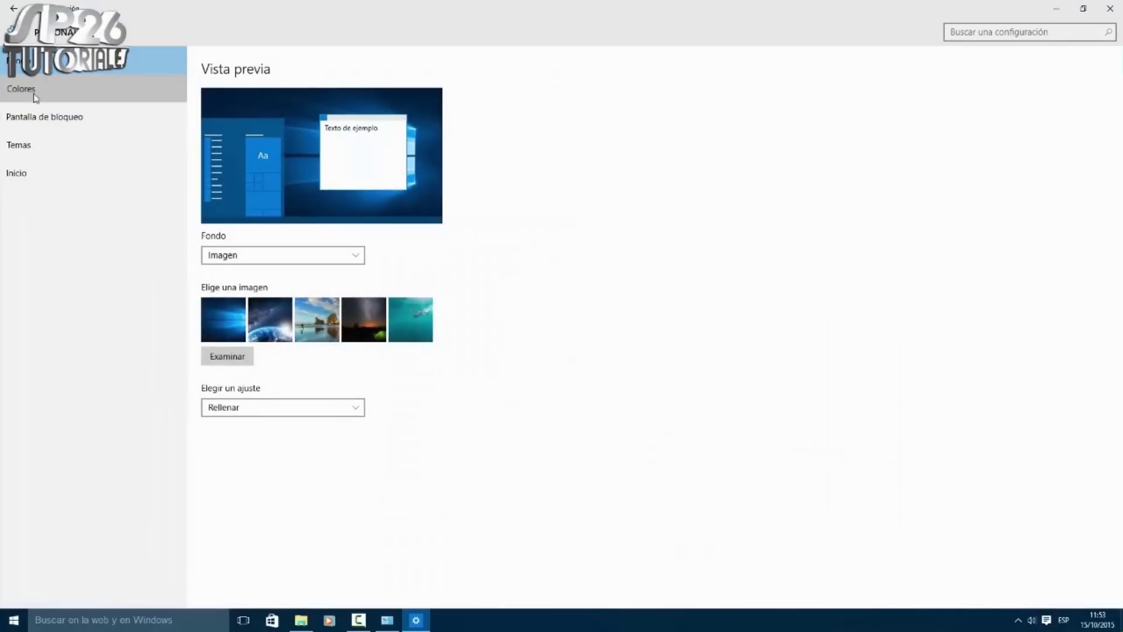
pyautogui.click(265, 388)
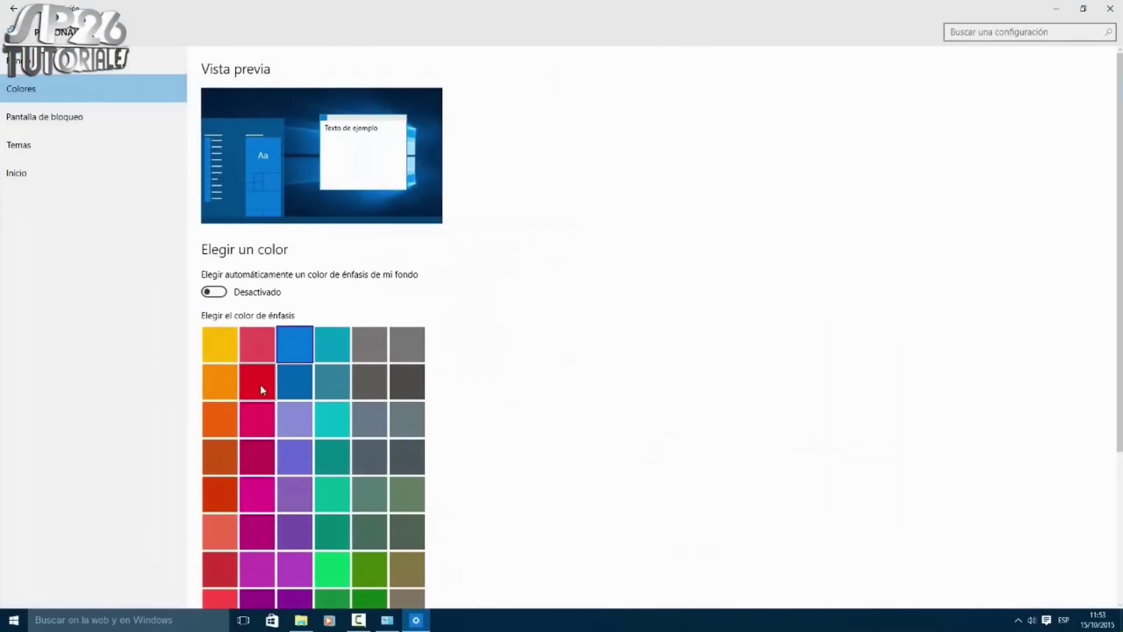
# - Change the accent color to bright turquoise and return from the settings to the Themes folder window on the desktop
pyautogui.click(334, 421)
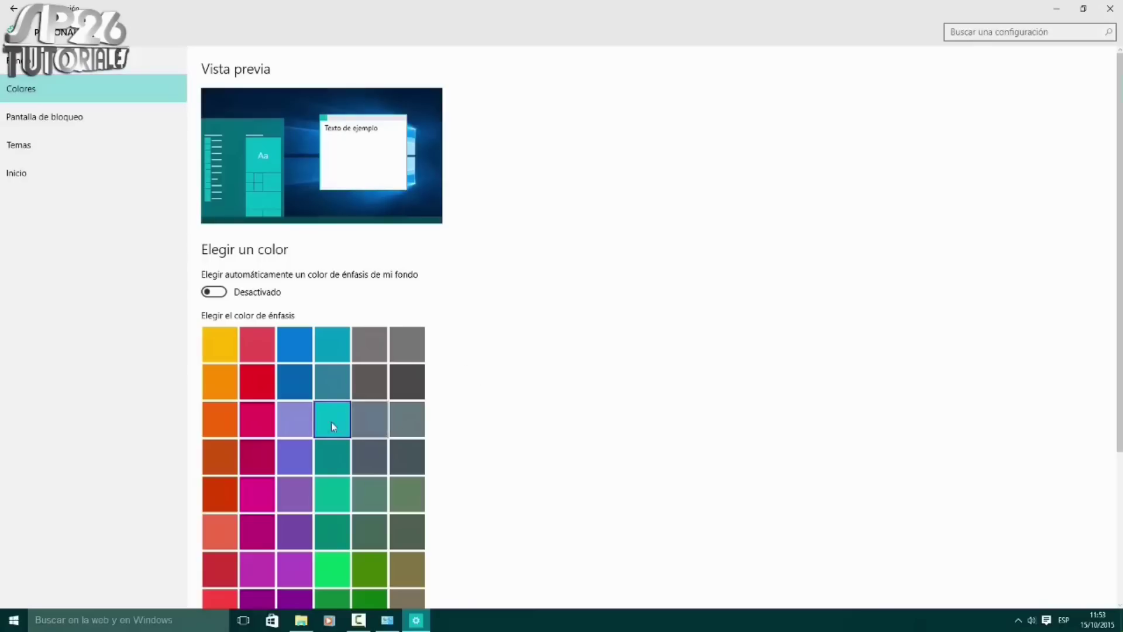
pyautogui.click(1110, 8)
pyautogui.click(301, 620)
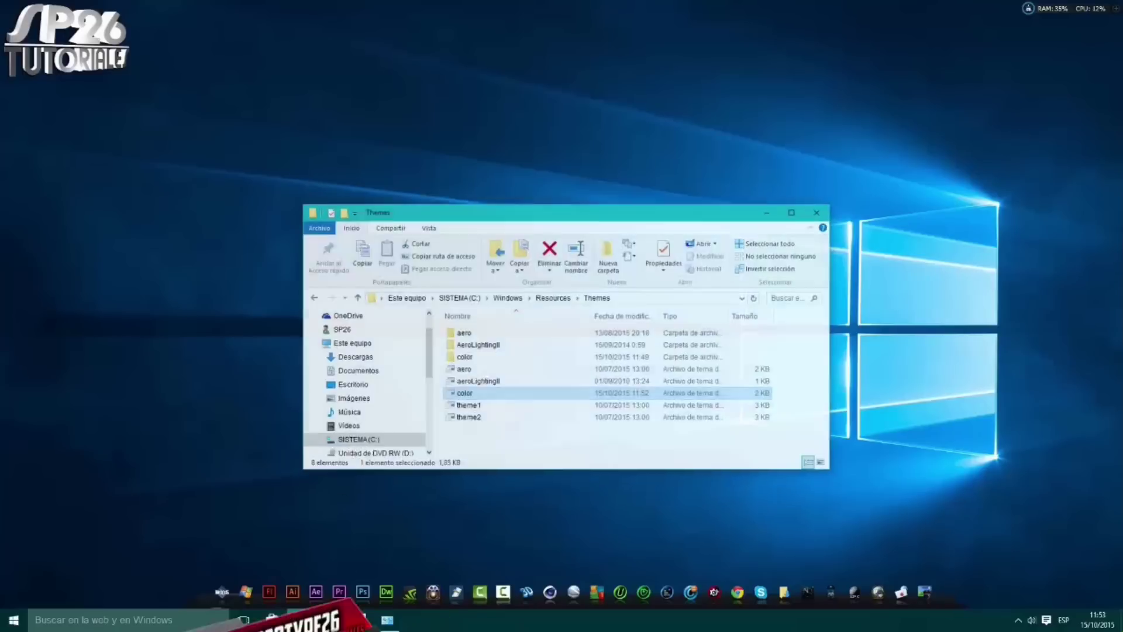
pyautogui.moveTo(636, 209); pyautogui.dragTo(663, 247)
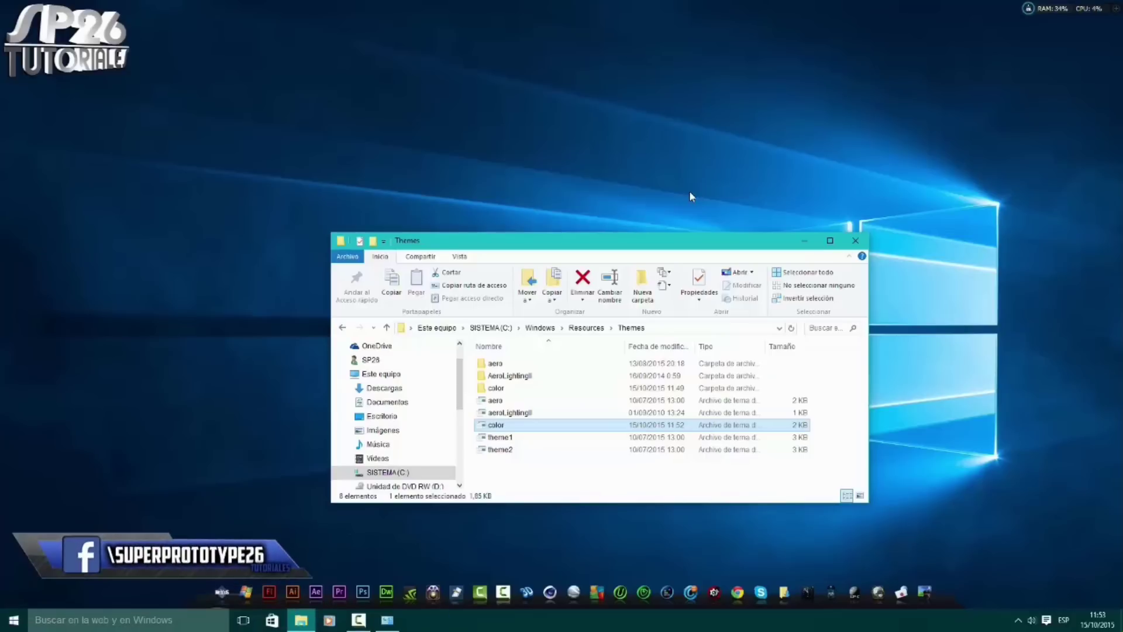
# - Check the window color while browsing Este equipo, the user folder, Descargas, Documentos and SISTEMA (C:), and close the folder window
pyautogui.click(382, 375)
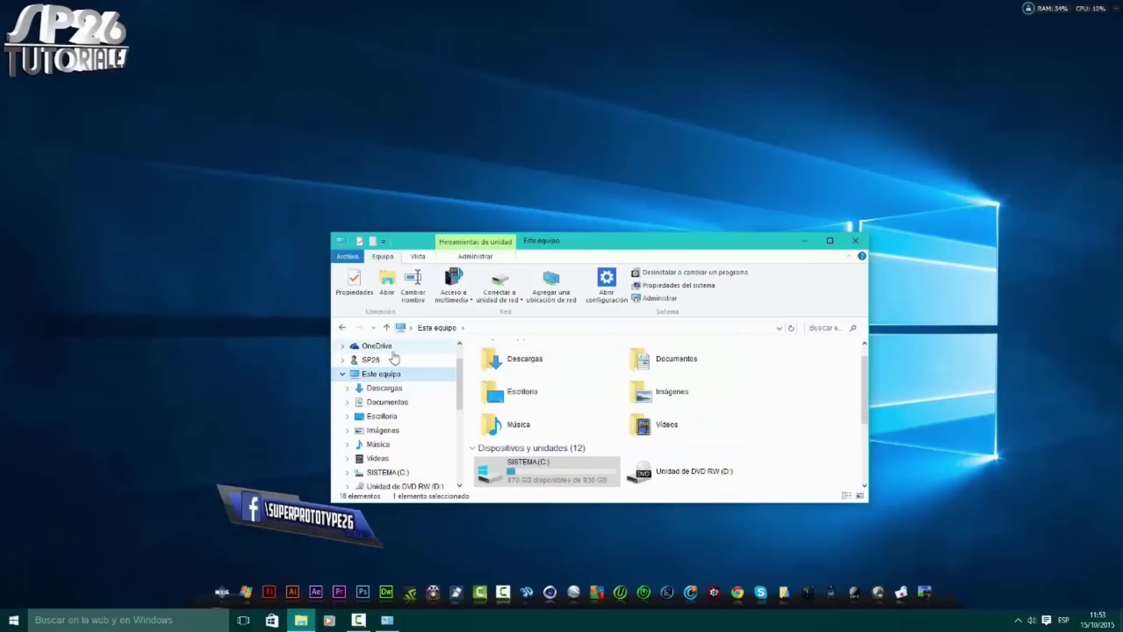
pyautogui.click(377, 360)
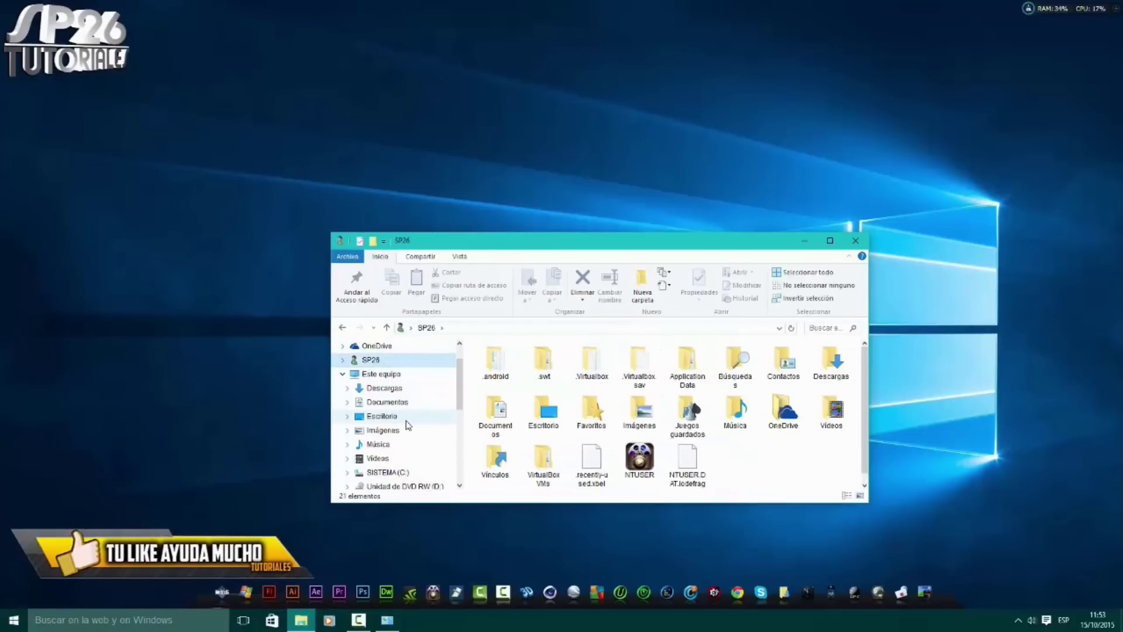
pyautogui.click(385, 388)
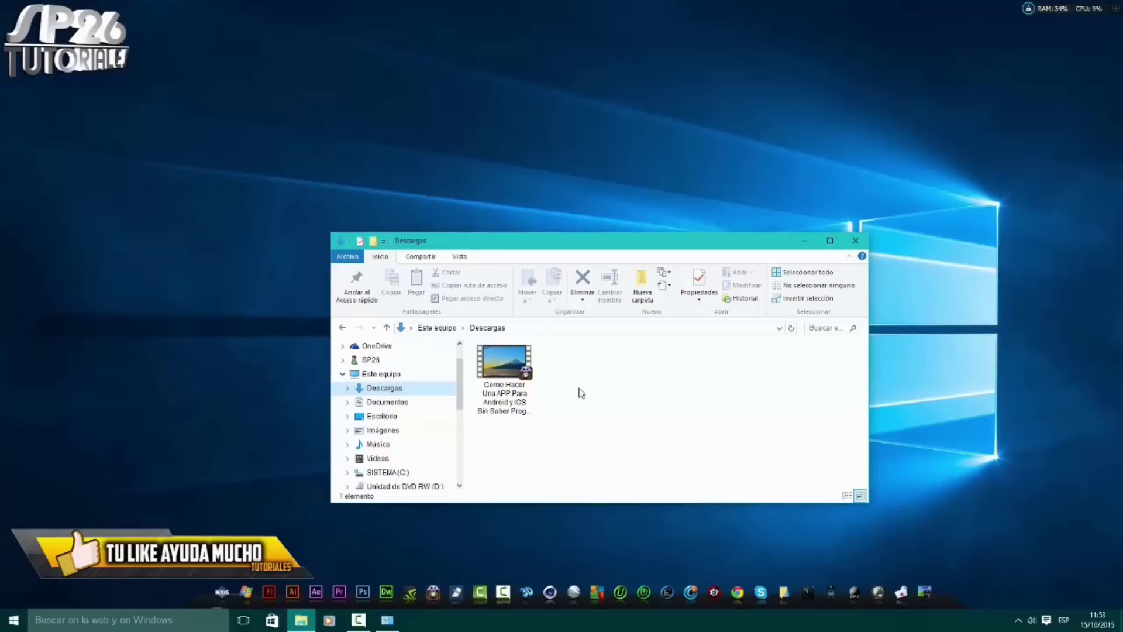
pyautogui.click(388, 402)
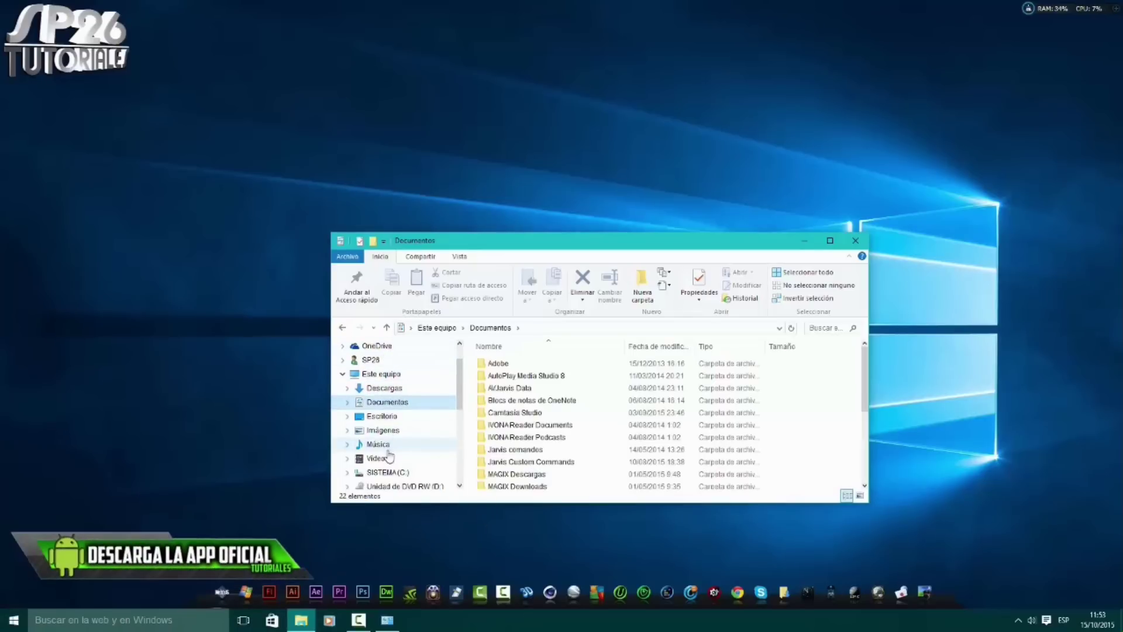
pyautogui.click(388, 472)
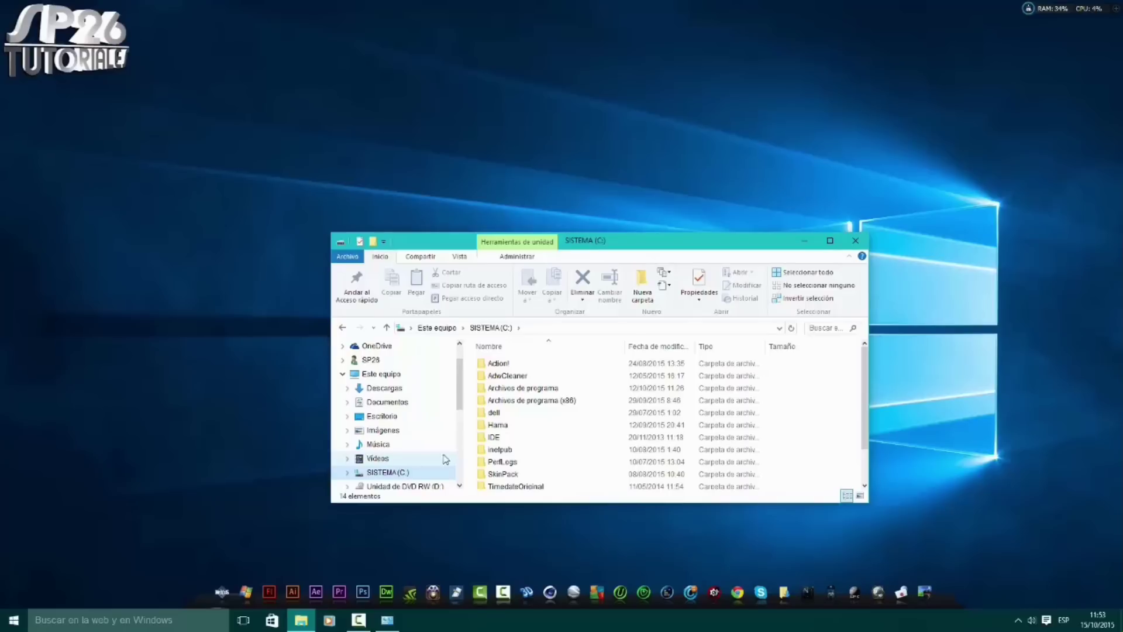
pyautogui.click(862, 240)
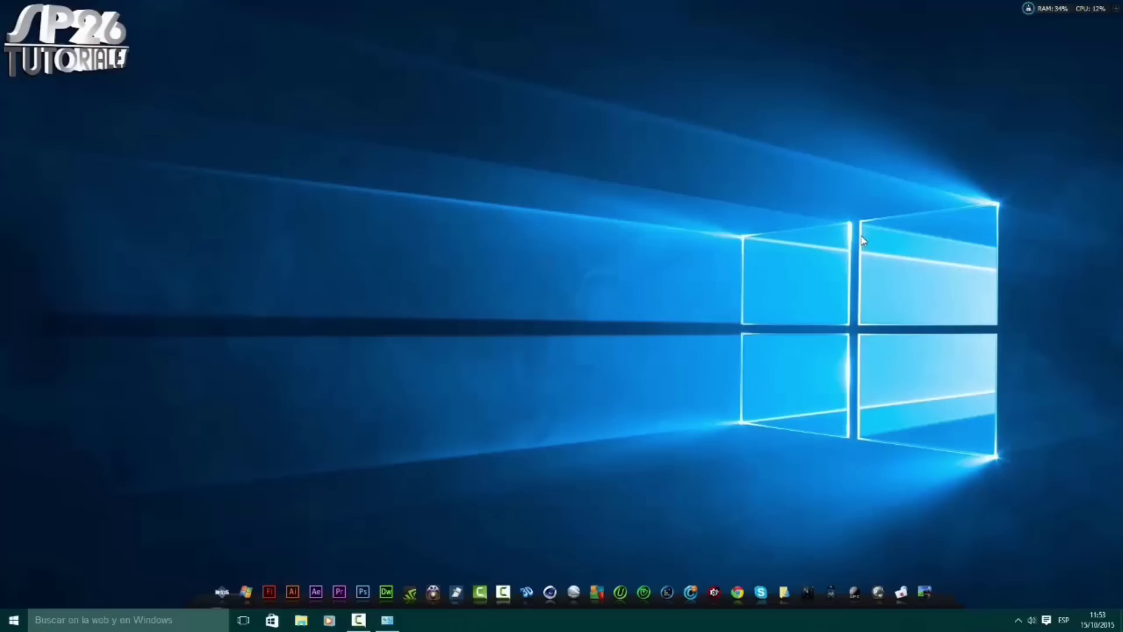